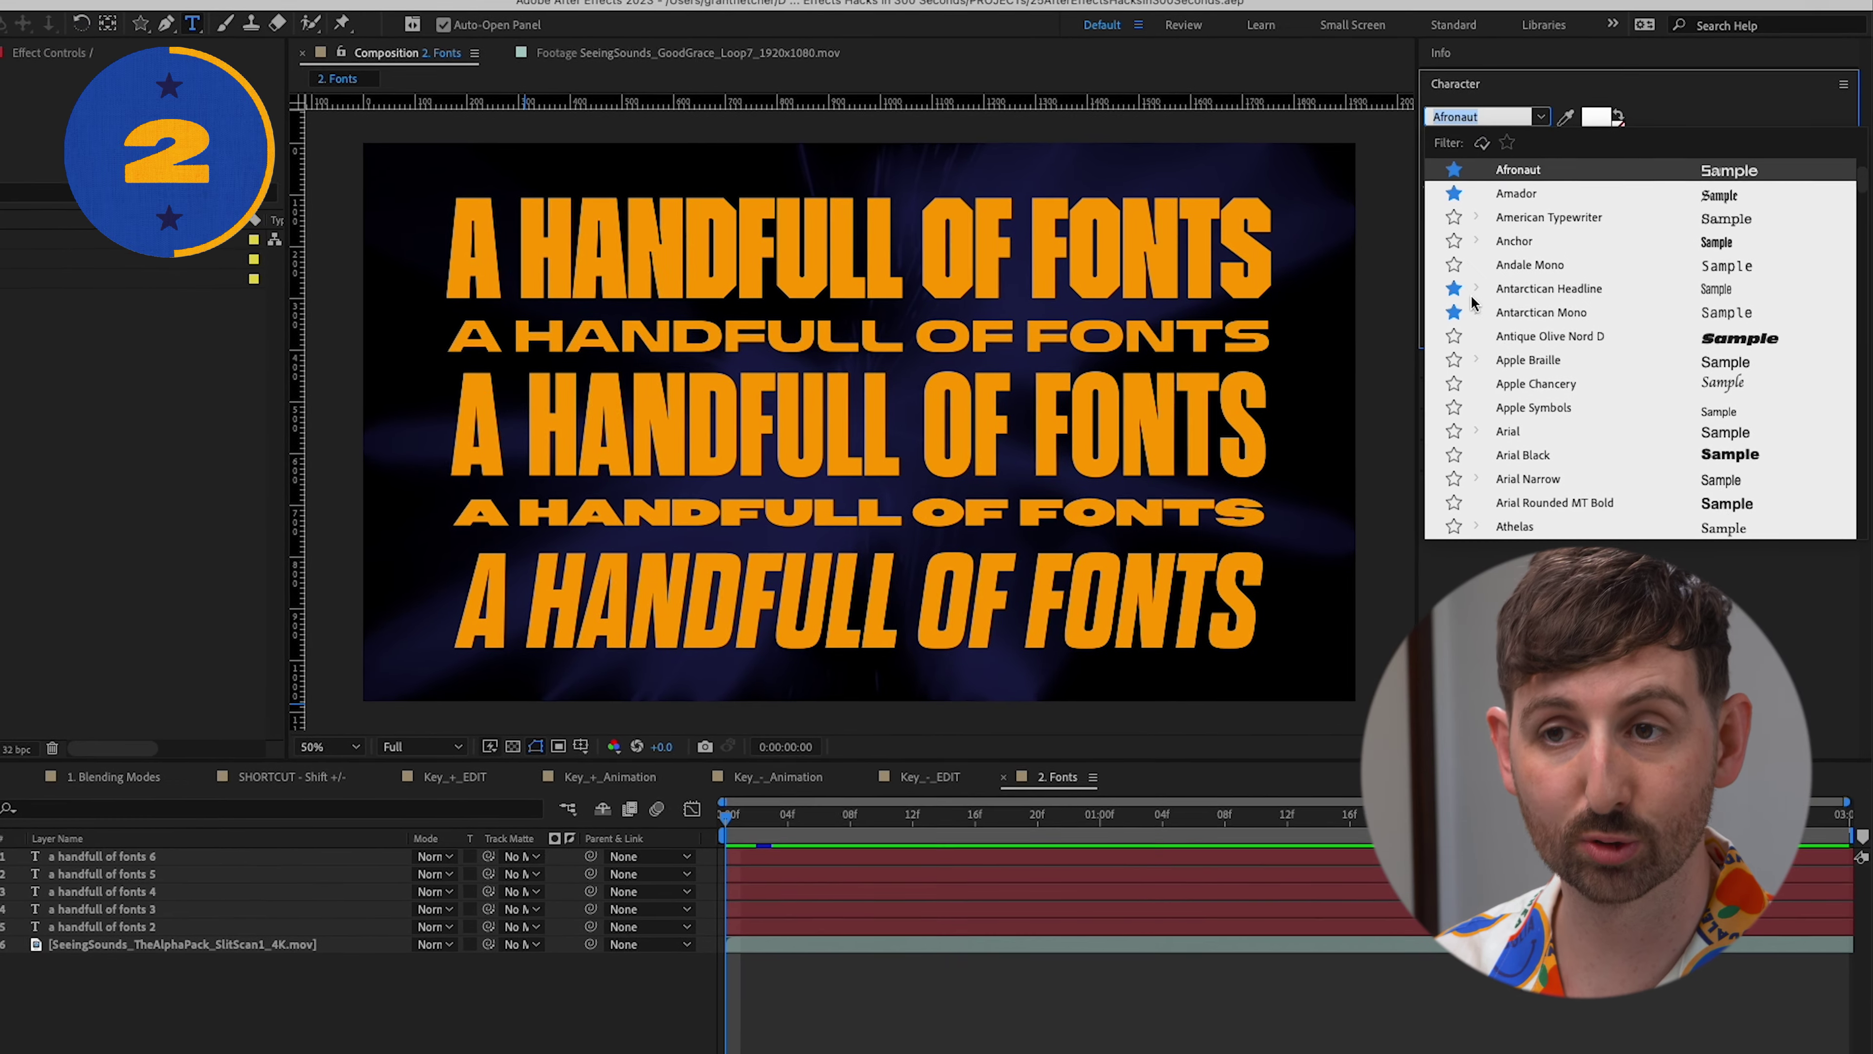
- Star Antique Olive Nord D as a favourite and filter the font list to favourites only
click(1453, 336)
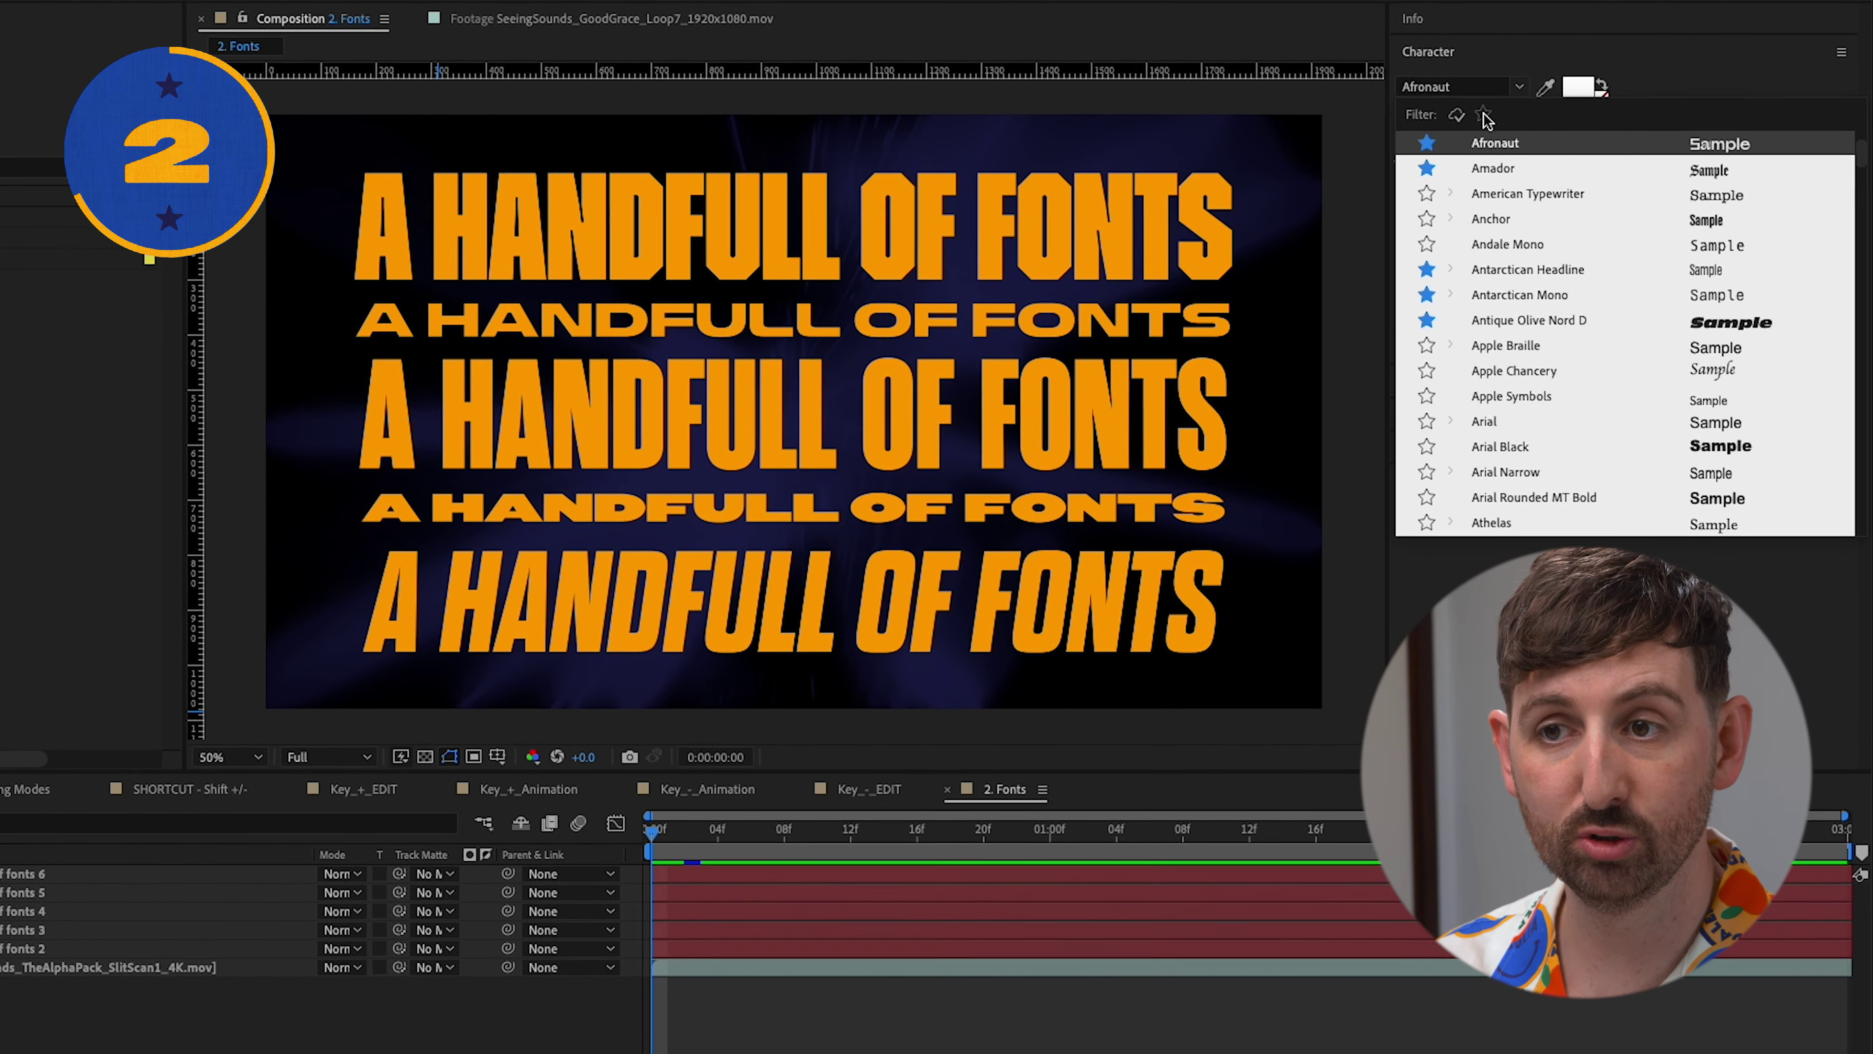
click(1484, 115)
scroll(1866, 415, down, 10)
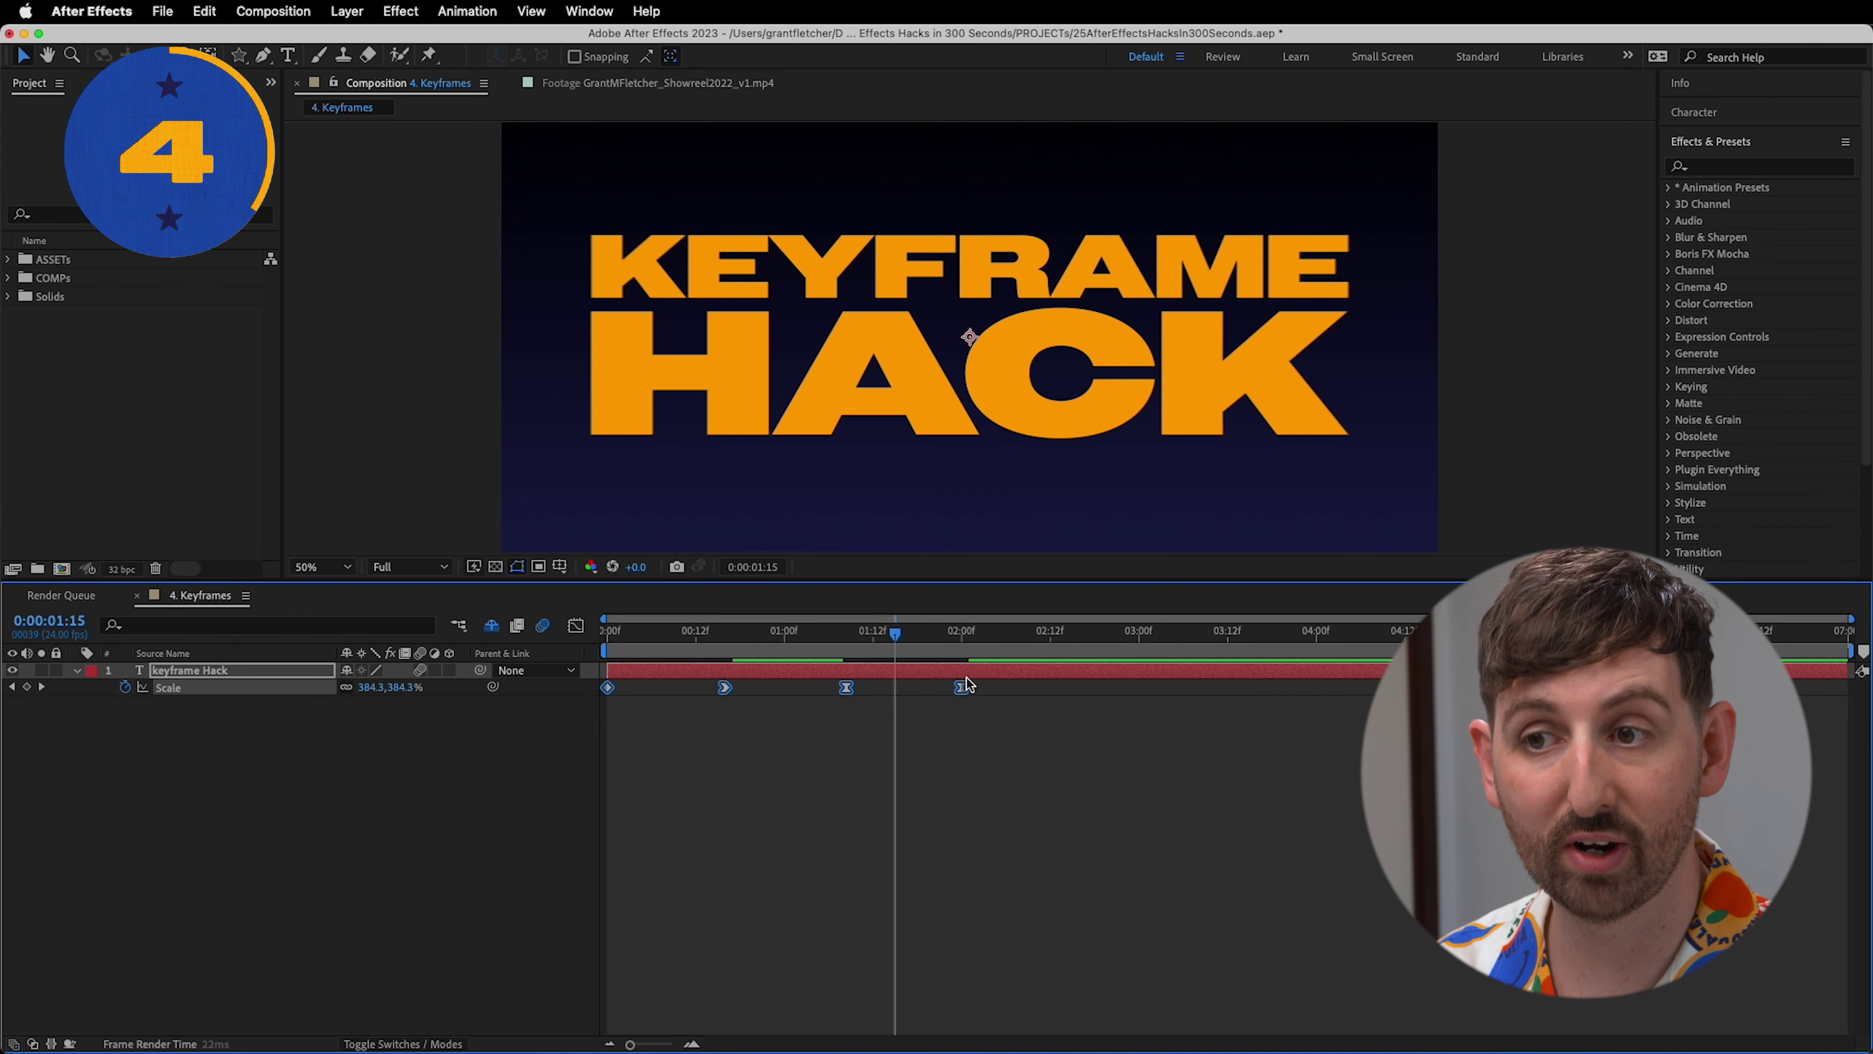
- Deselect the Scale keyframes and preview the KEYFRAME HACK scale animation
click(830, 775)
key(space)
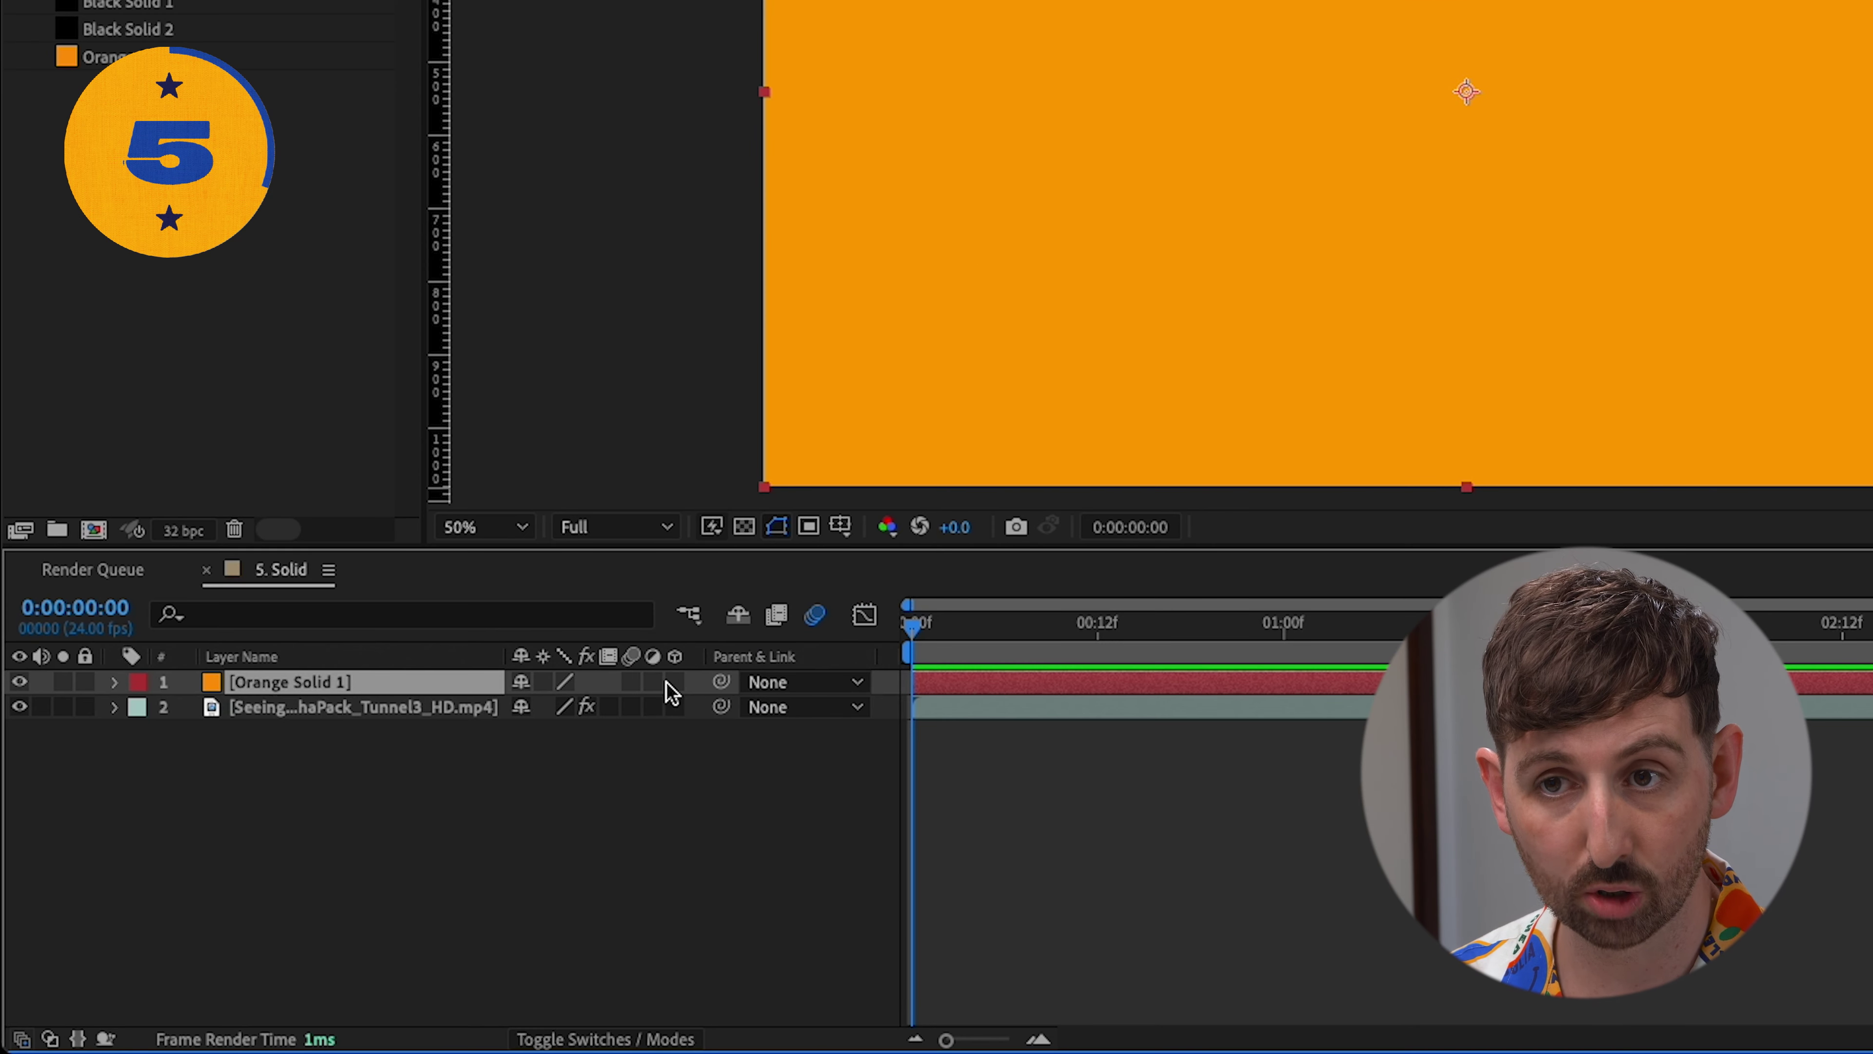
- Make Orange Solid 1 an adjustment layer and apply the Invert effect to it
click(656, 682)
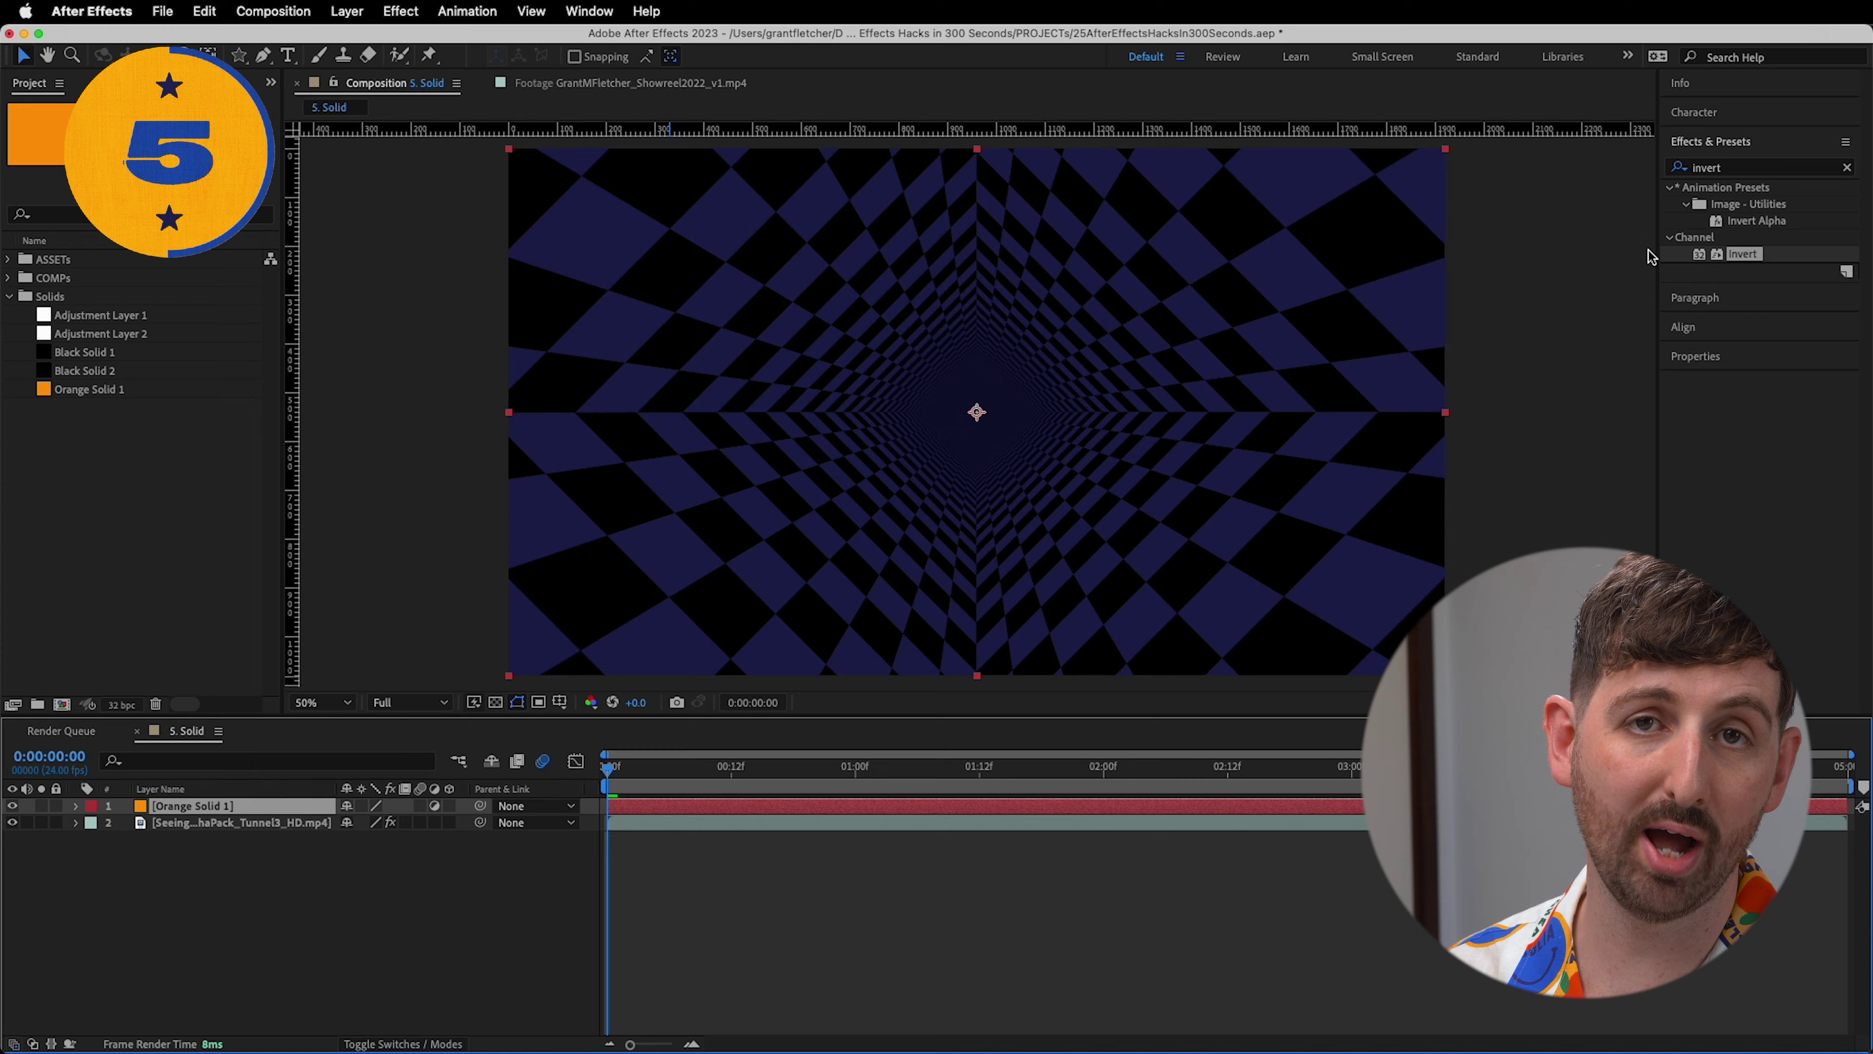
double_click(1742, 253)
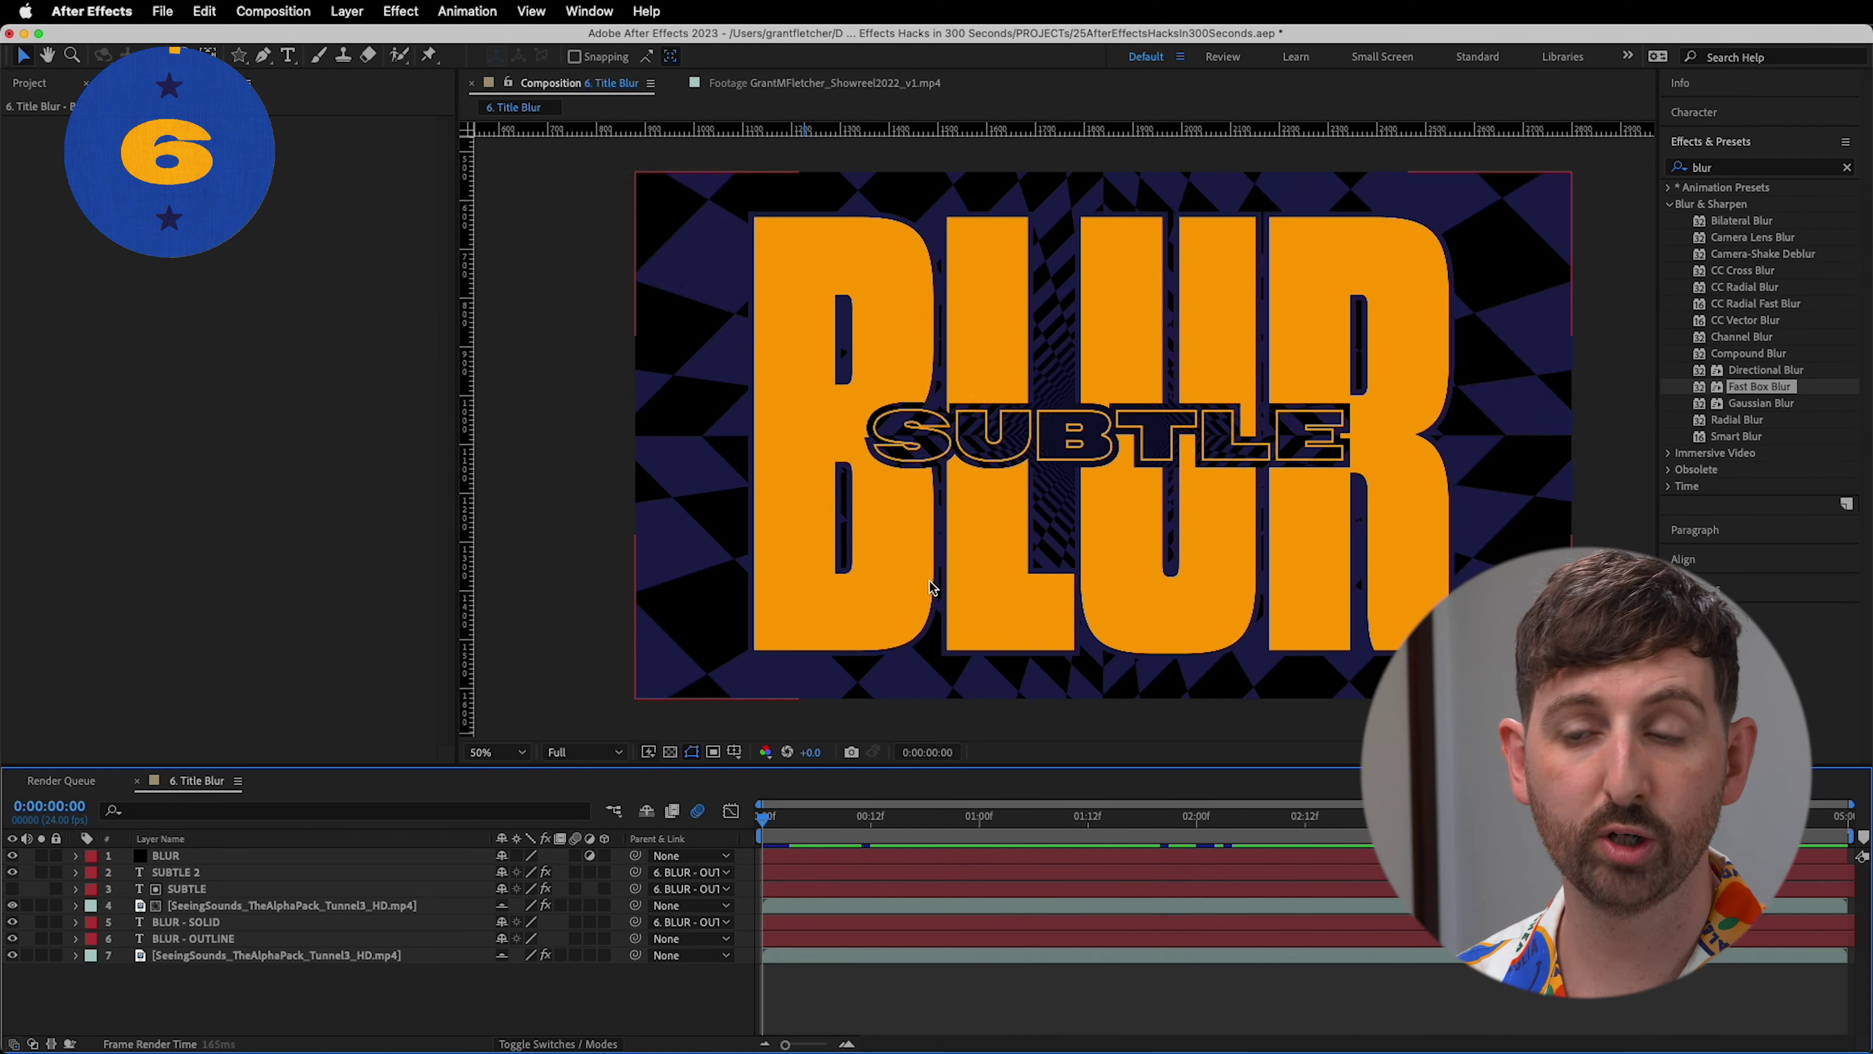
scroll(929, 582, up, 3)
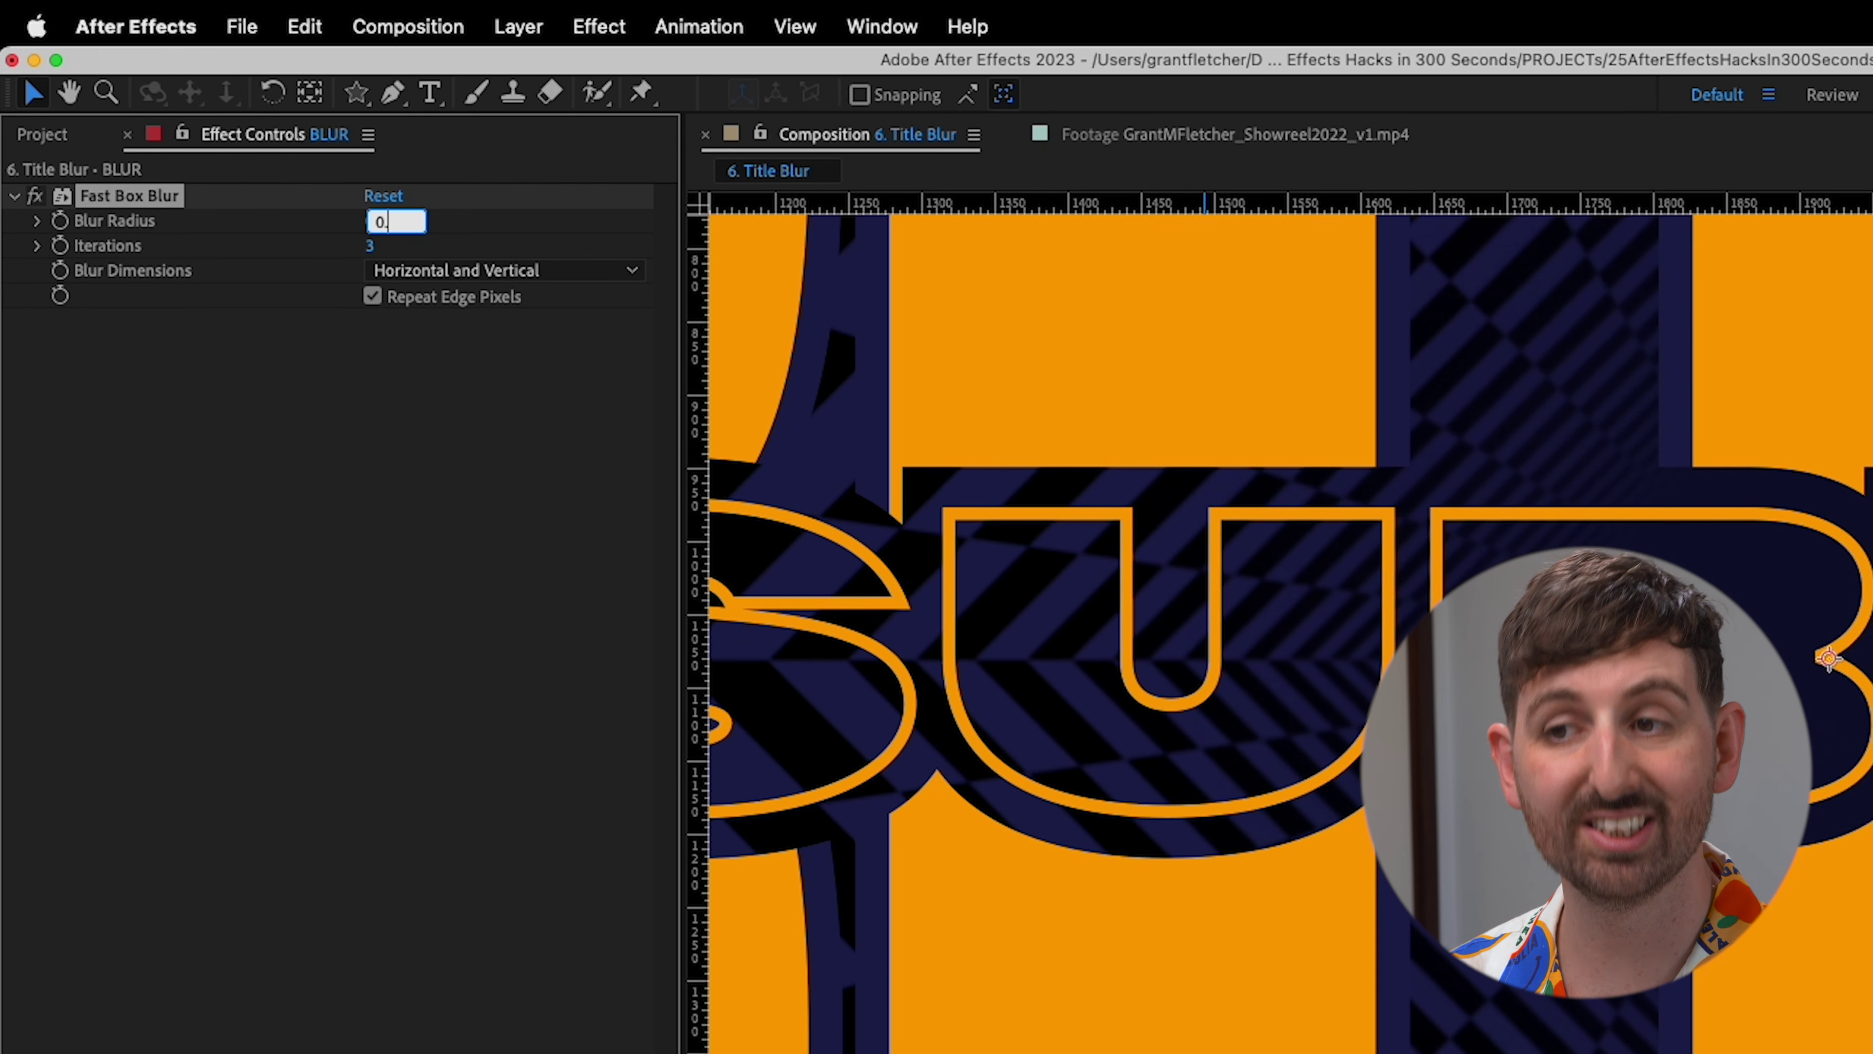
scroll(1600, 690, down, 3)
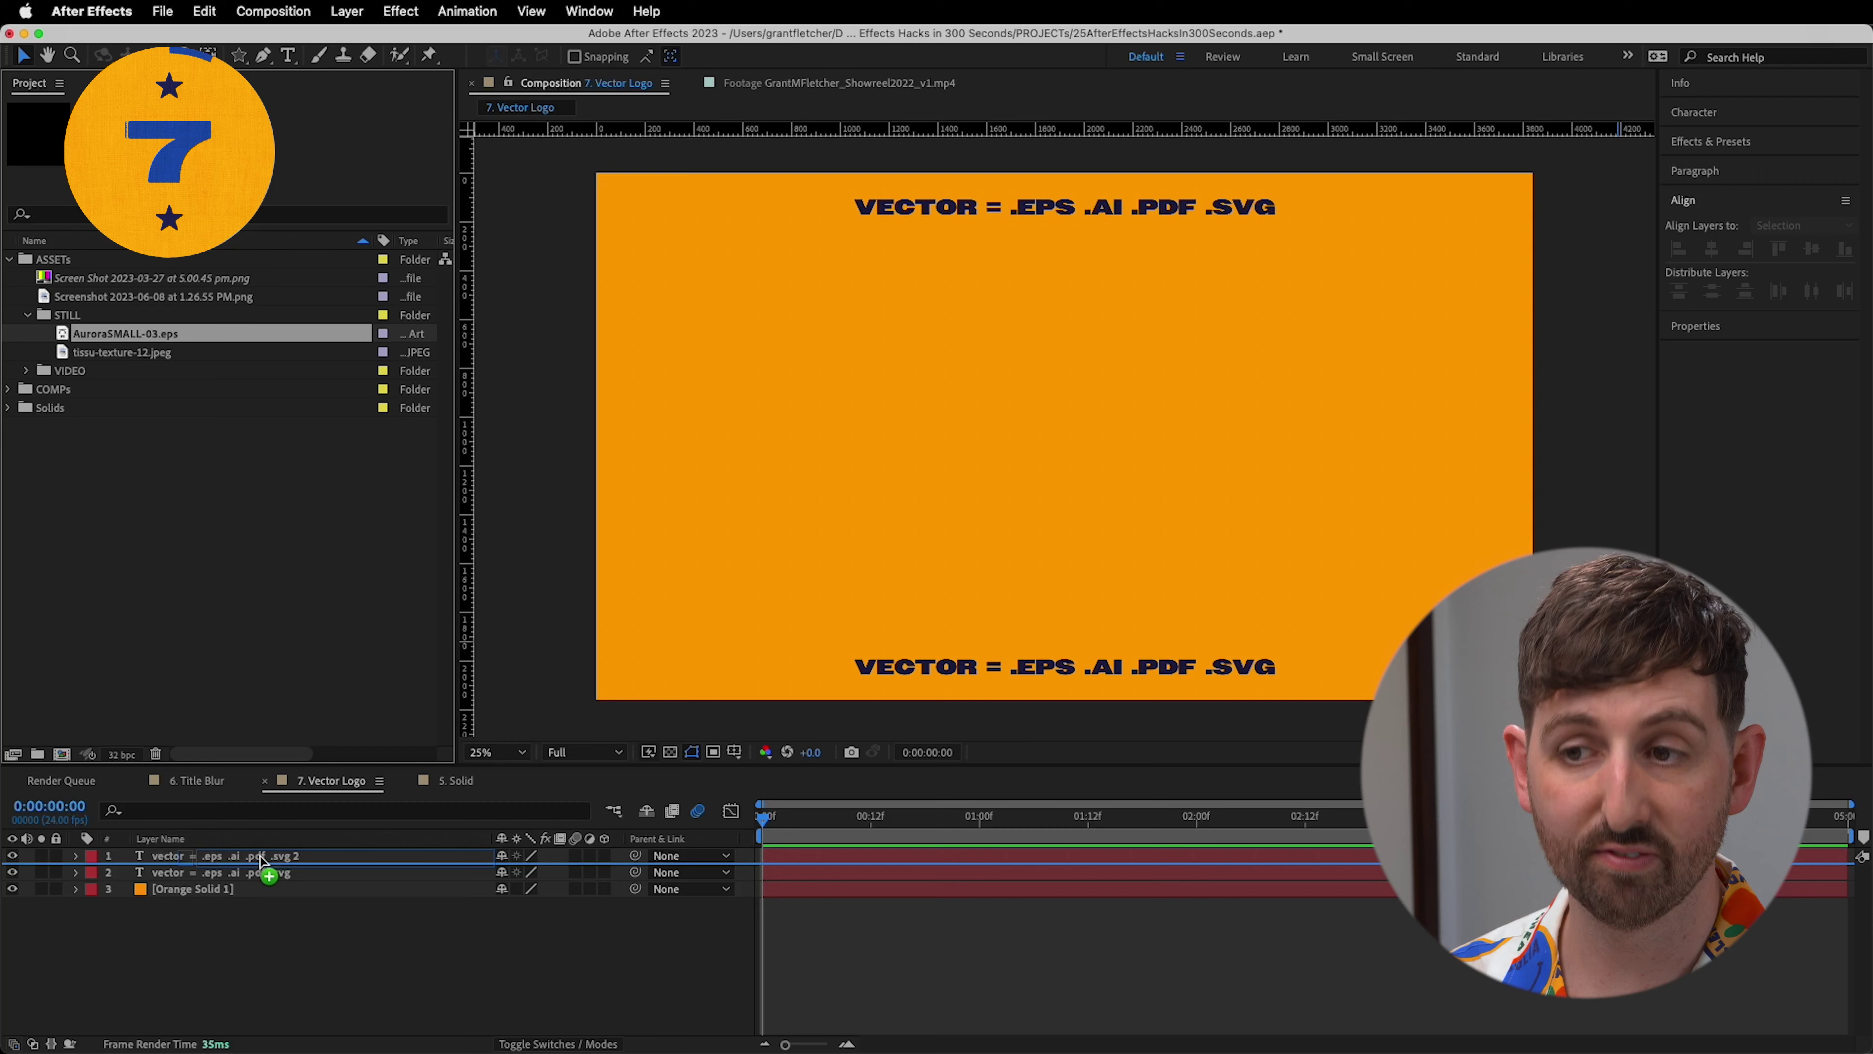
- Add AuroraSMALL-03.eps to the Vector Logo comp and scale it up to 7126.7%
drag(262, 860, 263, 859)
drag(1197, 568, 1844, 1033)
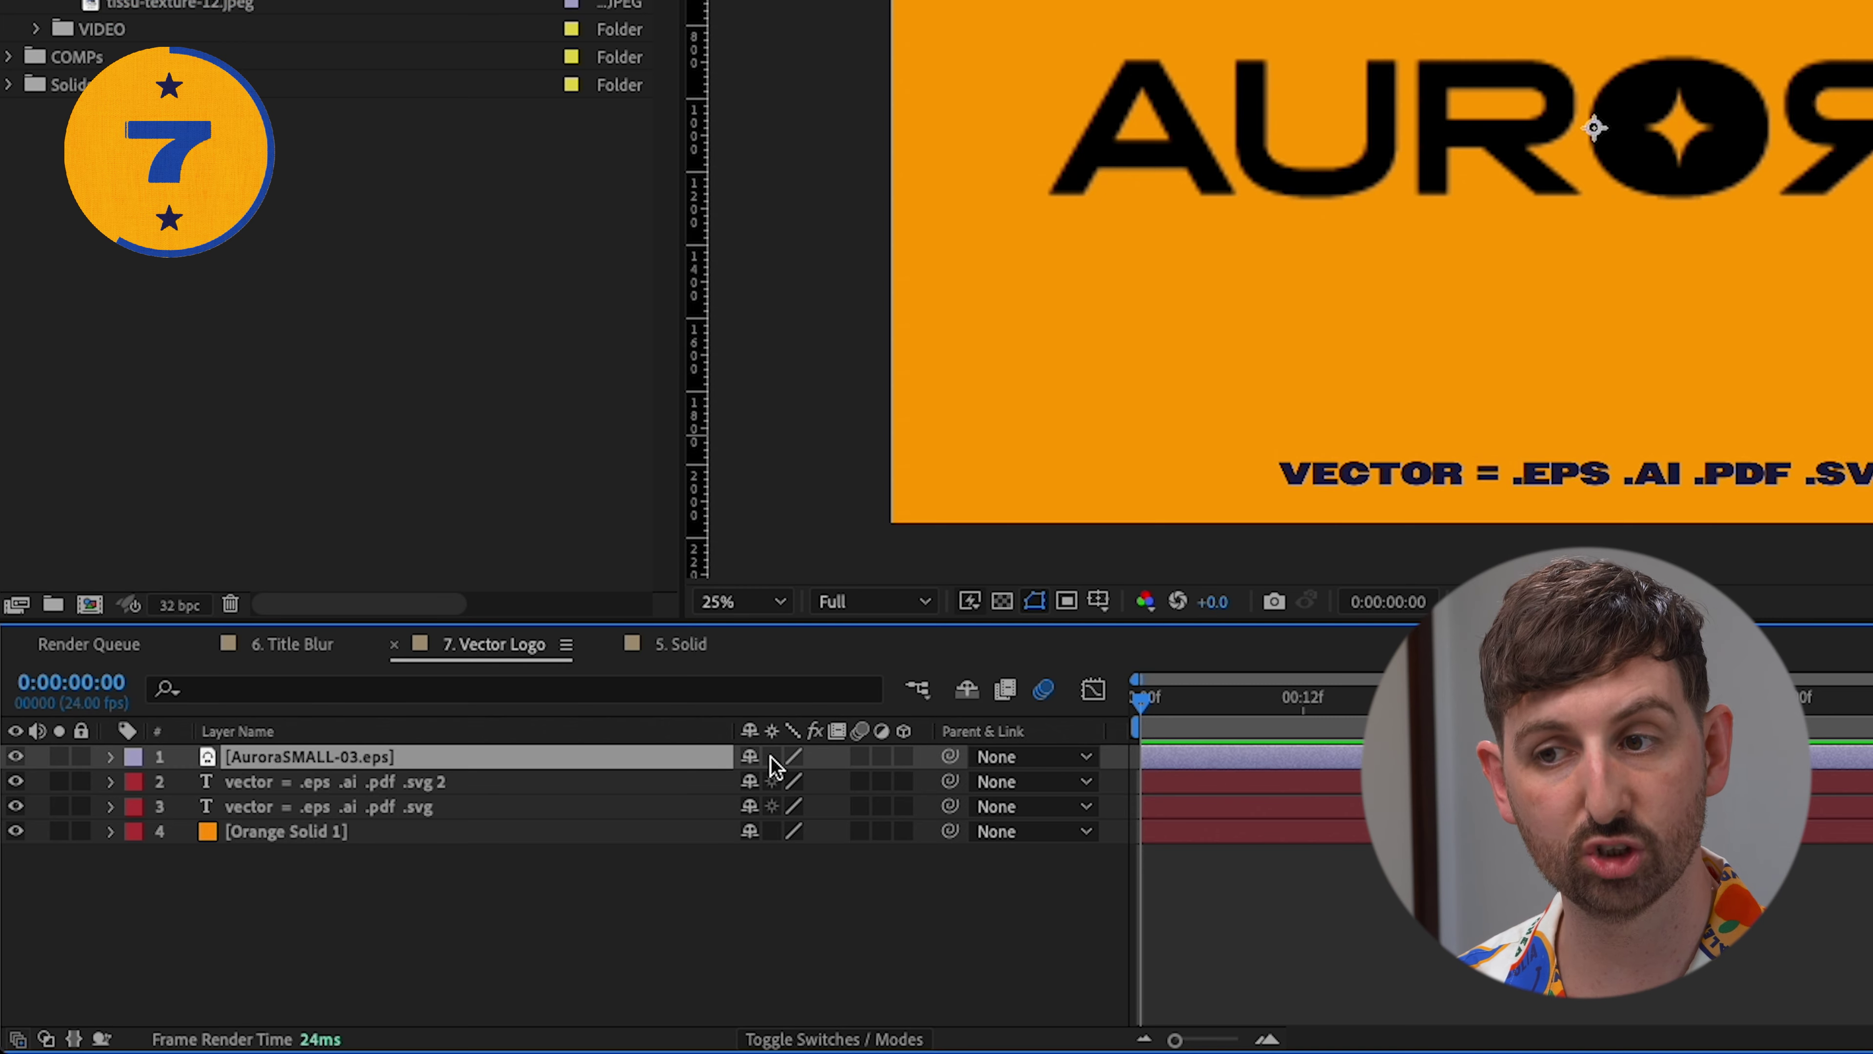
key(s)
drag(774, 782, 1659, 718)
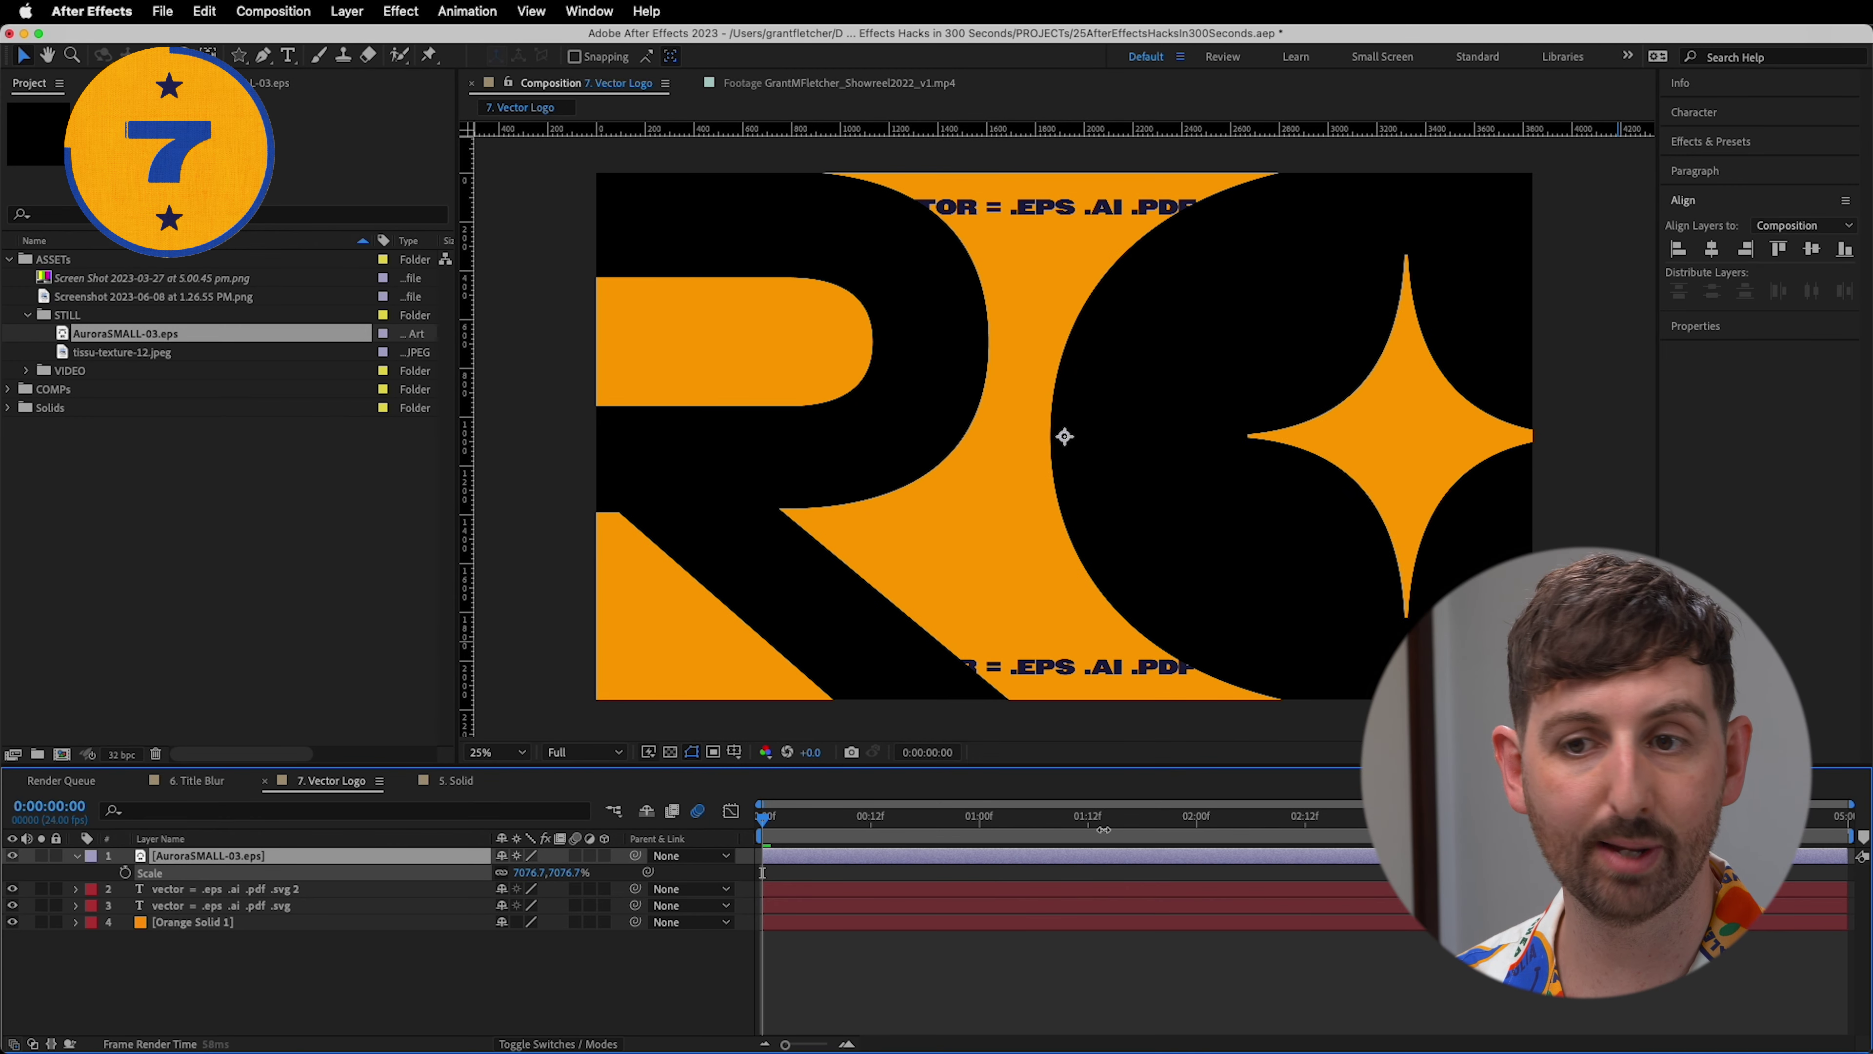
drag(1104, 829, 1105, 833)
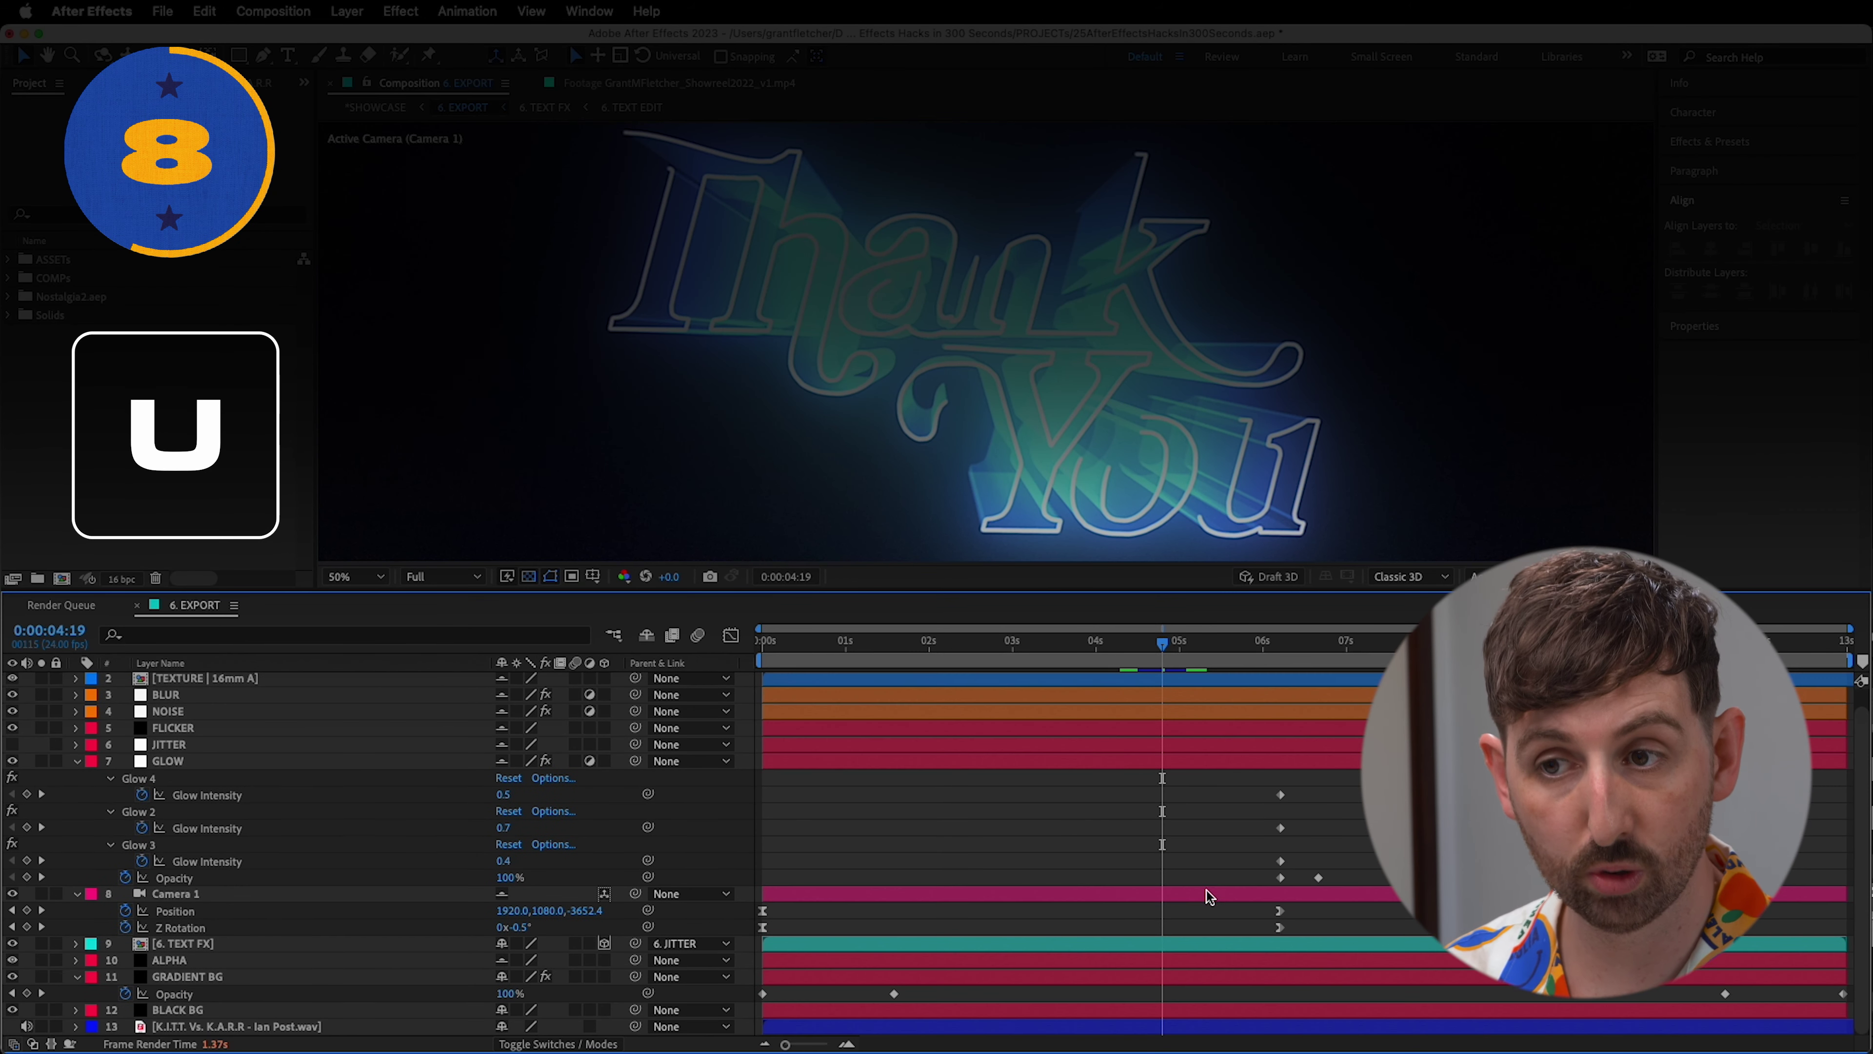
key(u)
- In 6. EXPORT, reveal keyframed properties and expressions, then show the audio layer's waveform
key(e)
key(e)
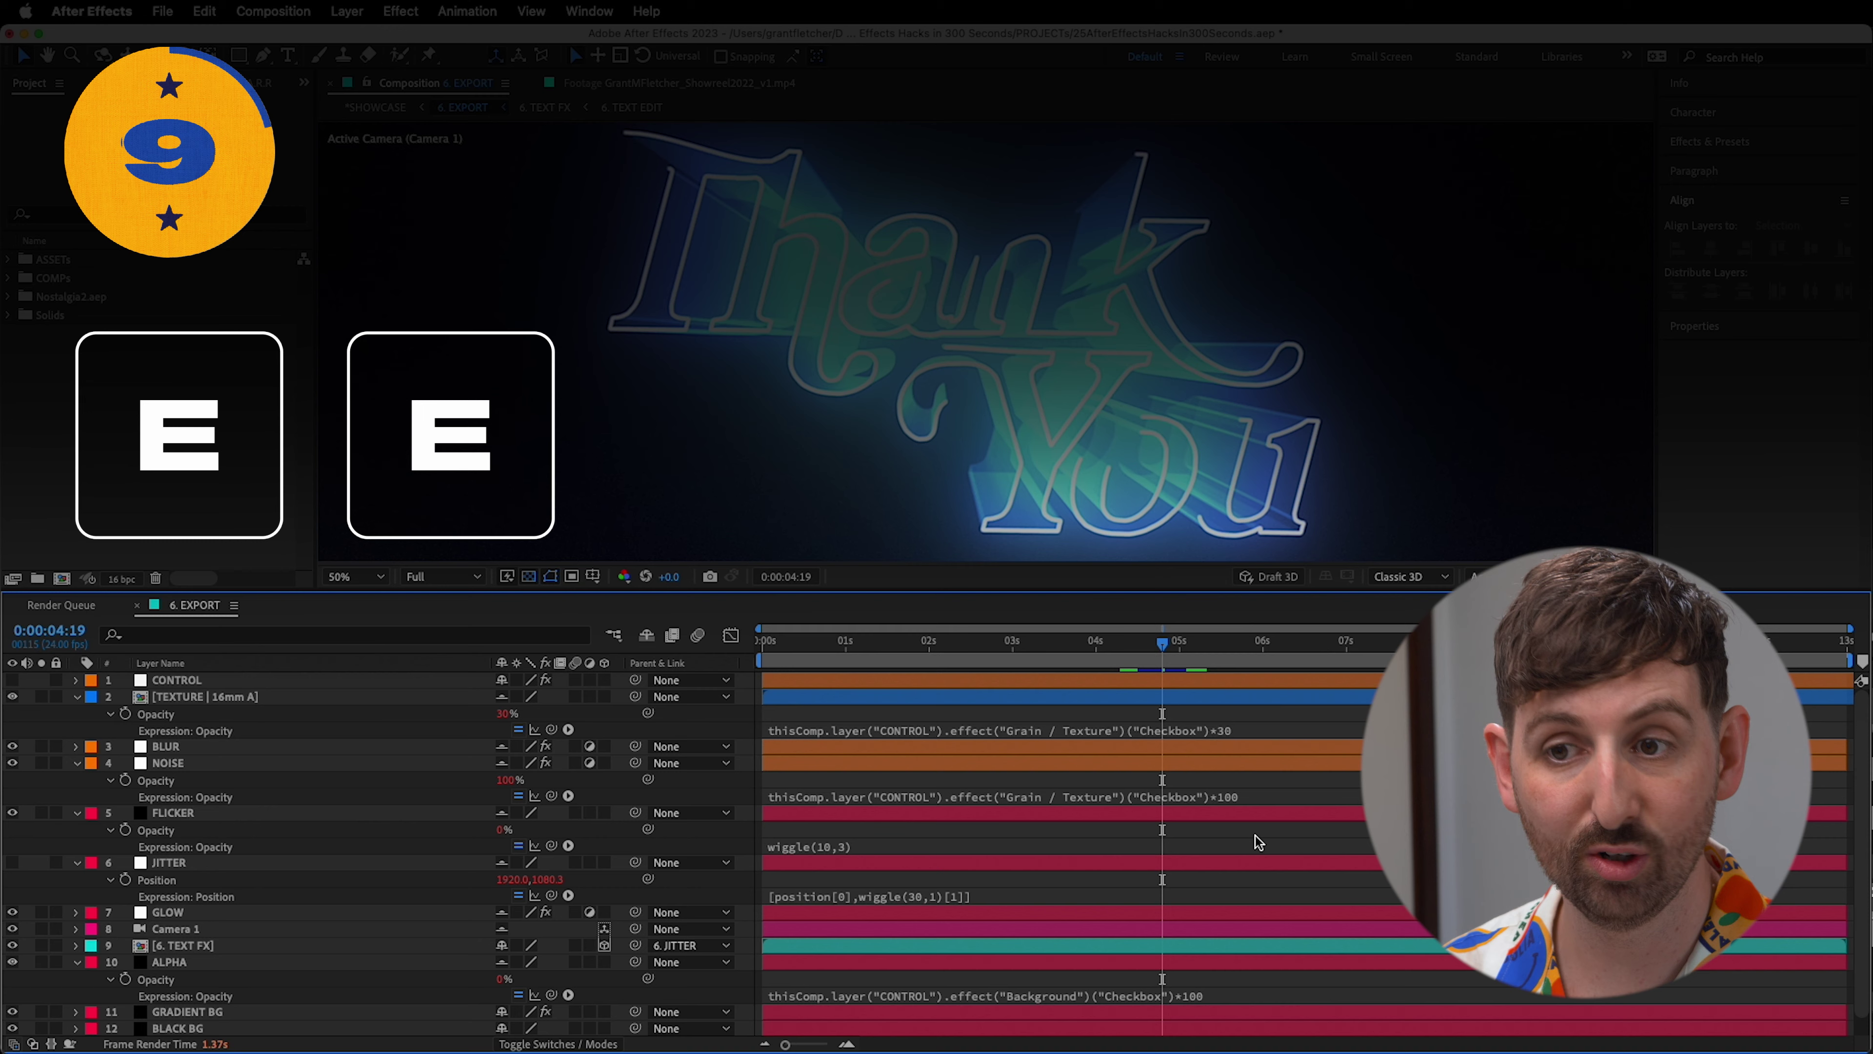
key(e)
key(e)
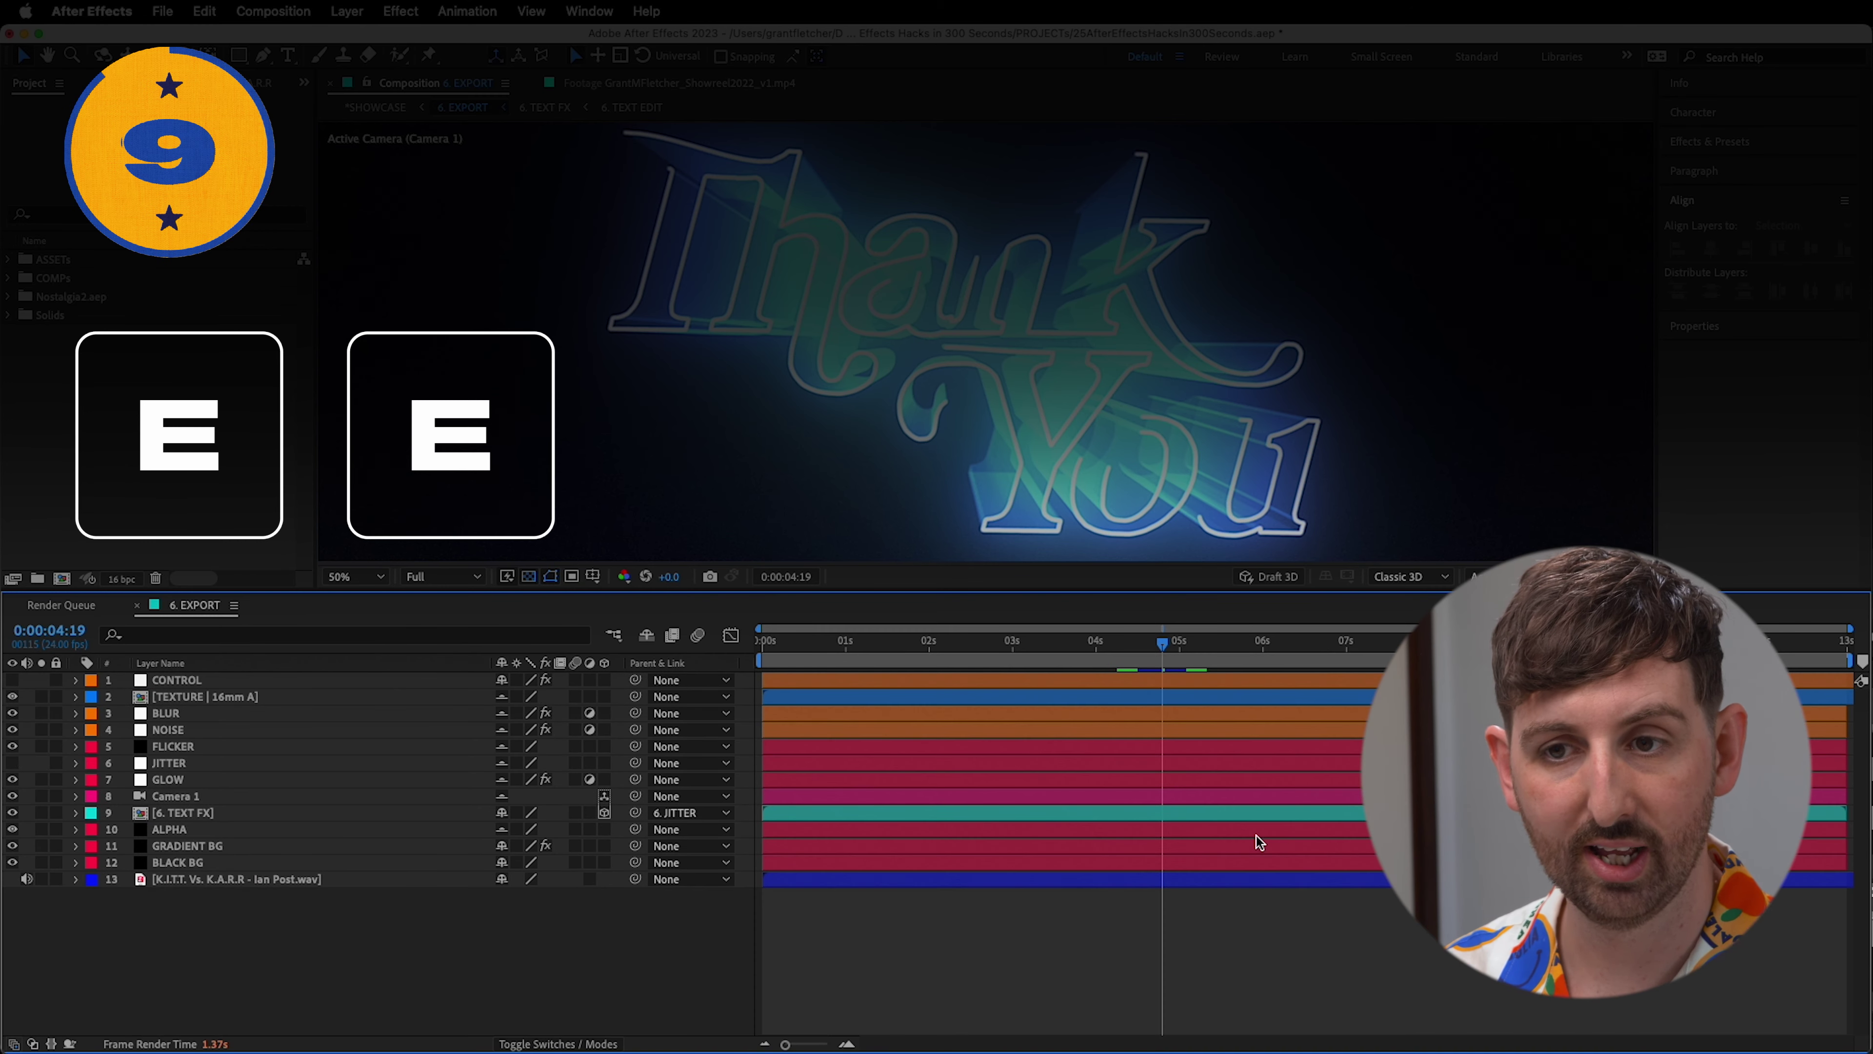
key(l)
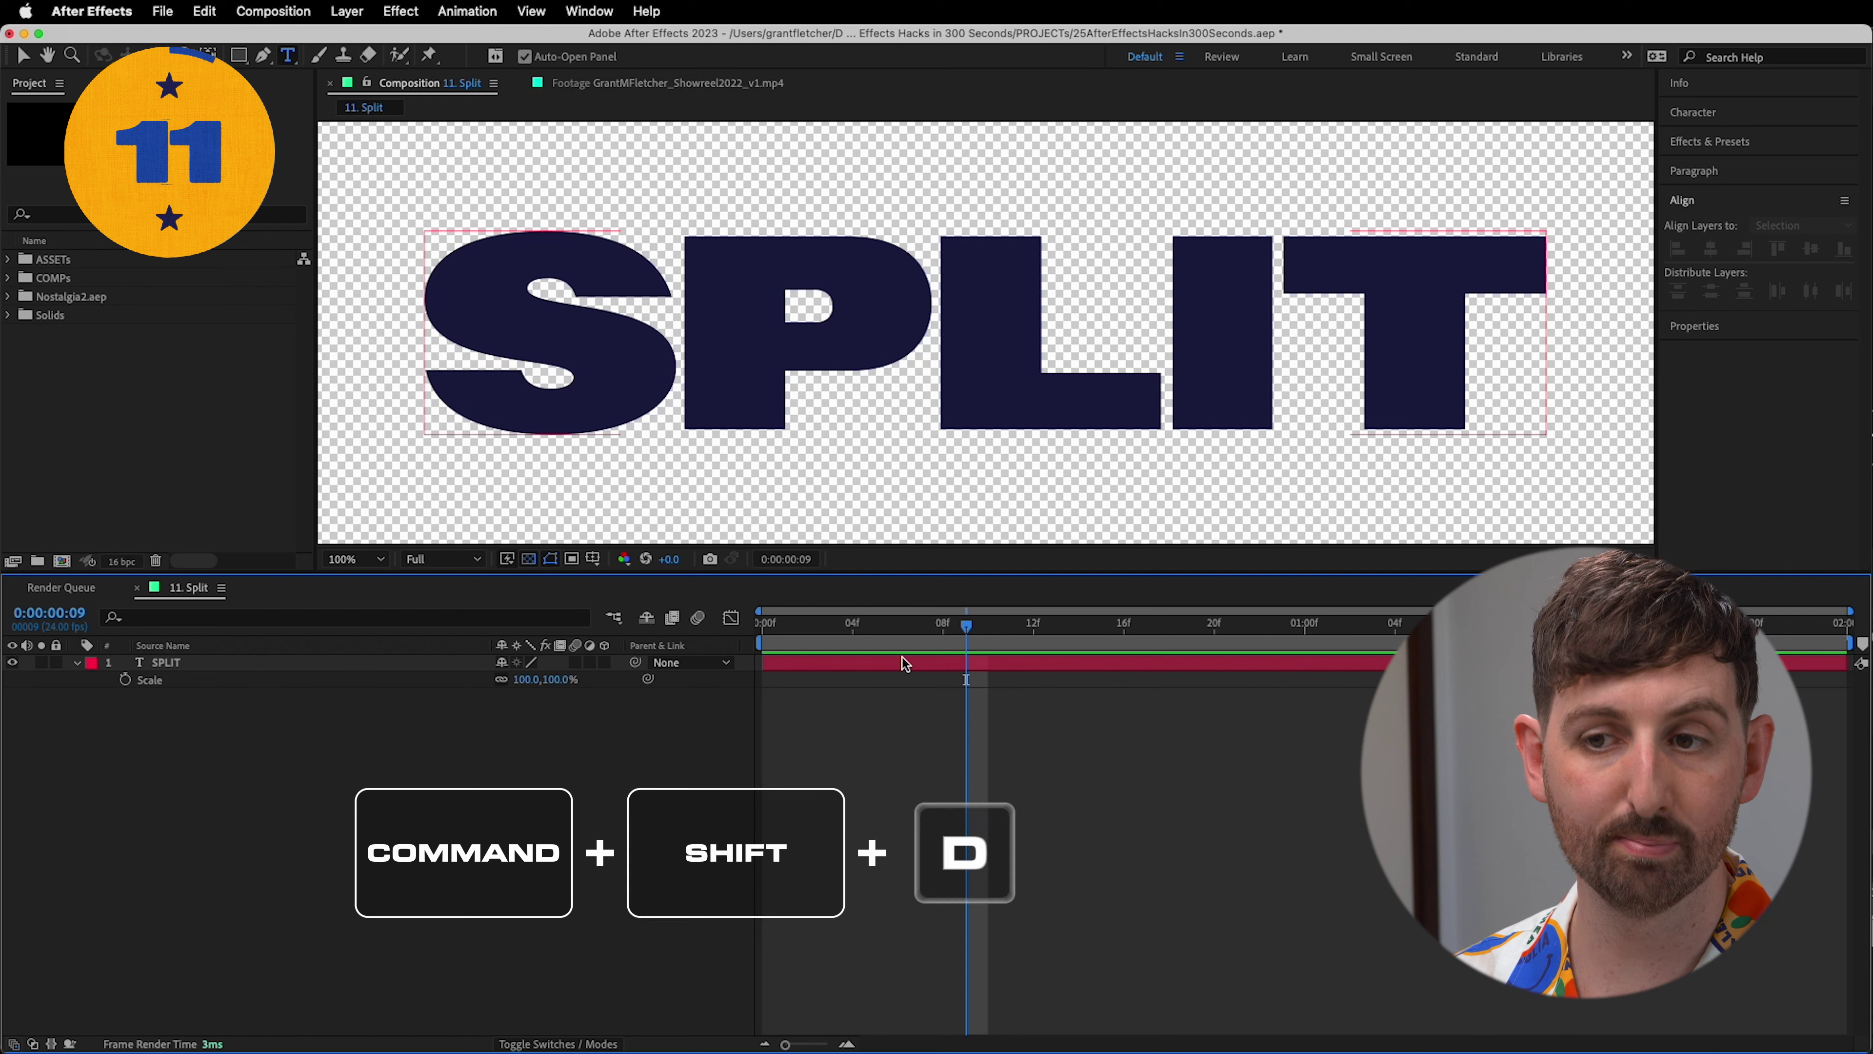
- Split the SPLIT text layer at frame 9 and again at frame 20
click(904, 662)
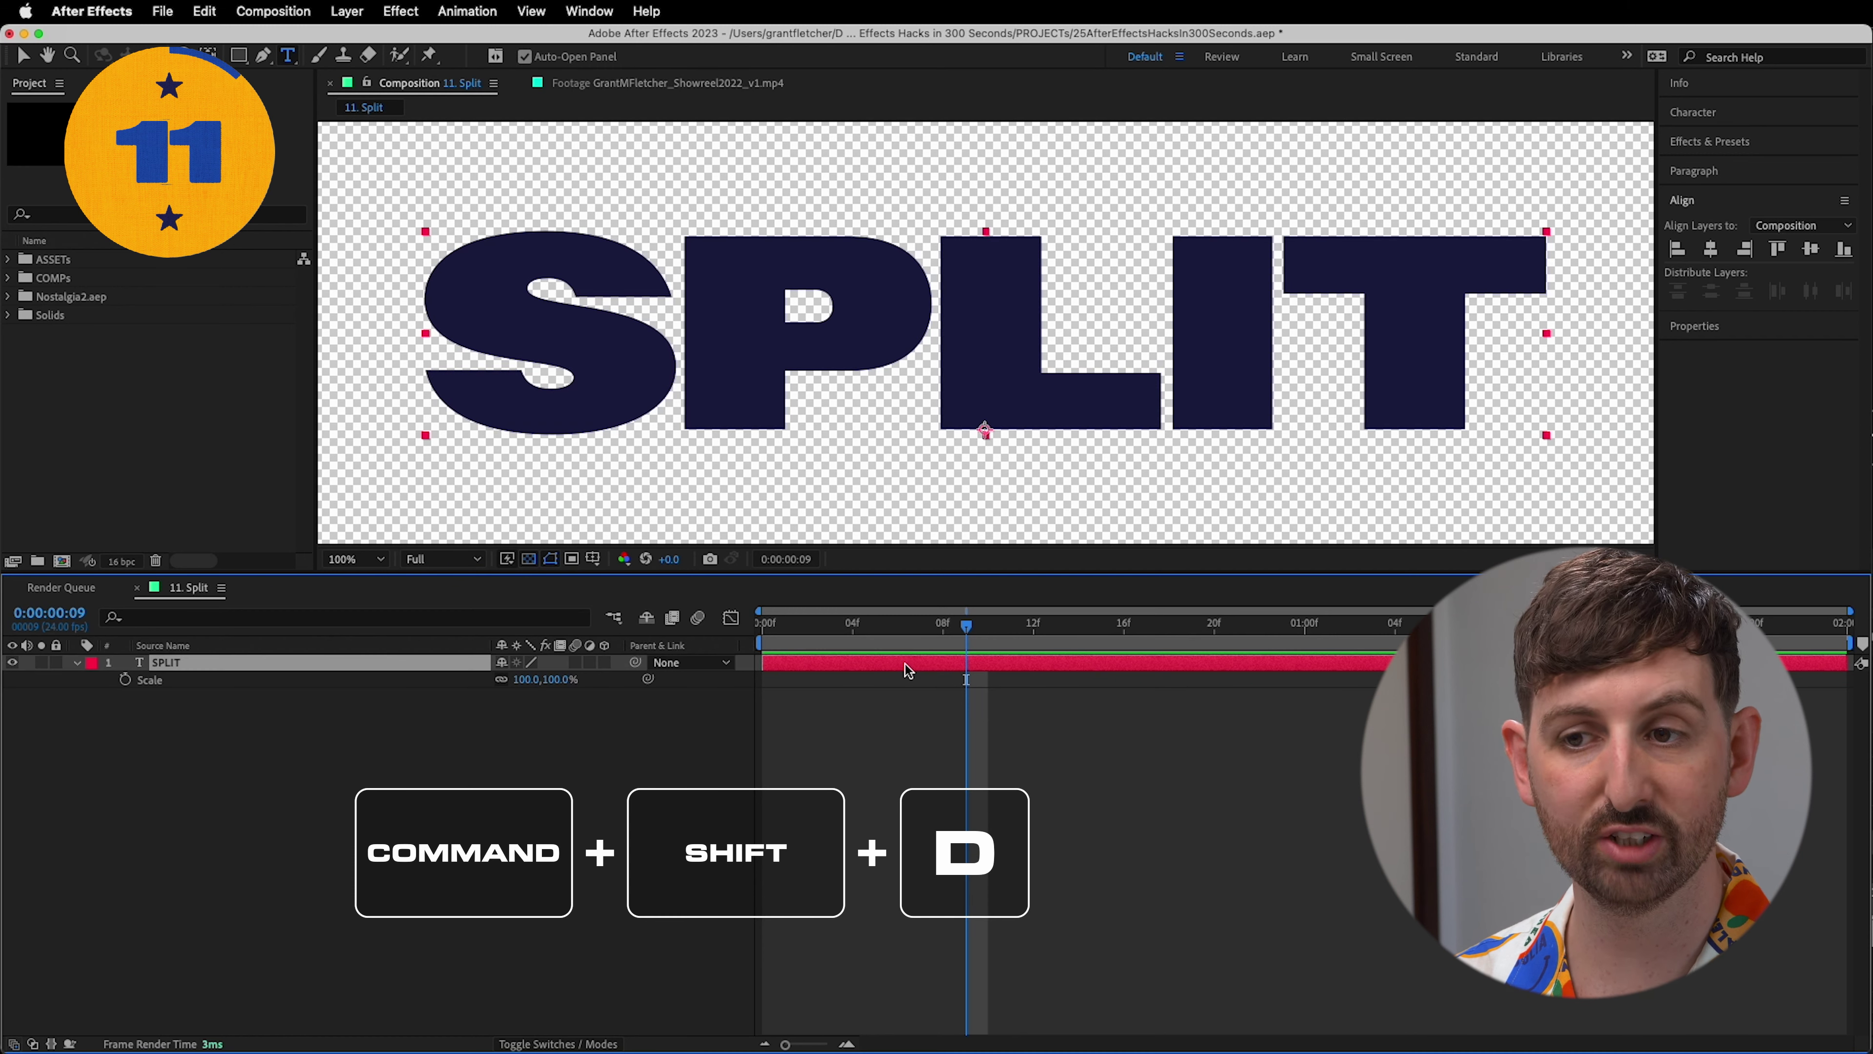
key(super+shift+d)
drag(966, 625, 1213, 625)
key(super+shift+d)
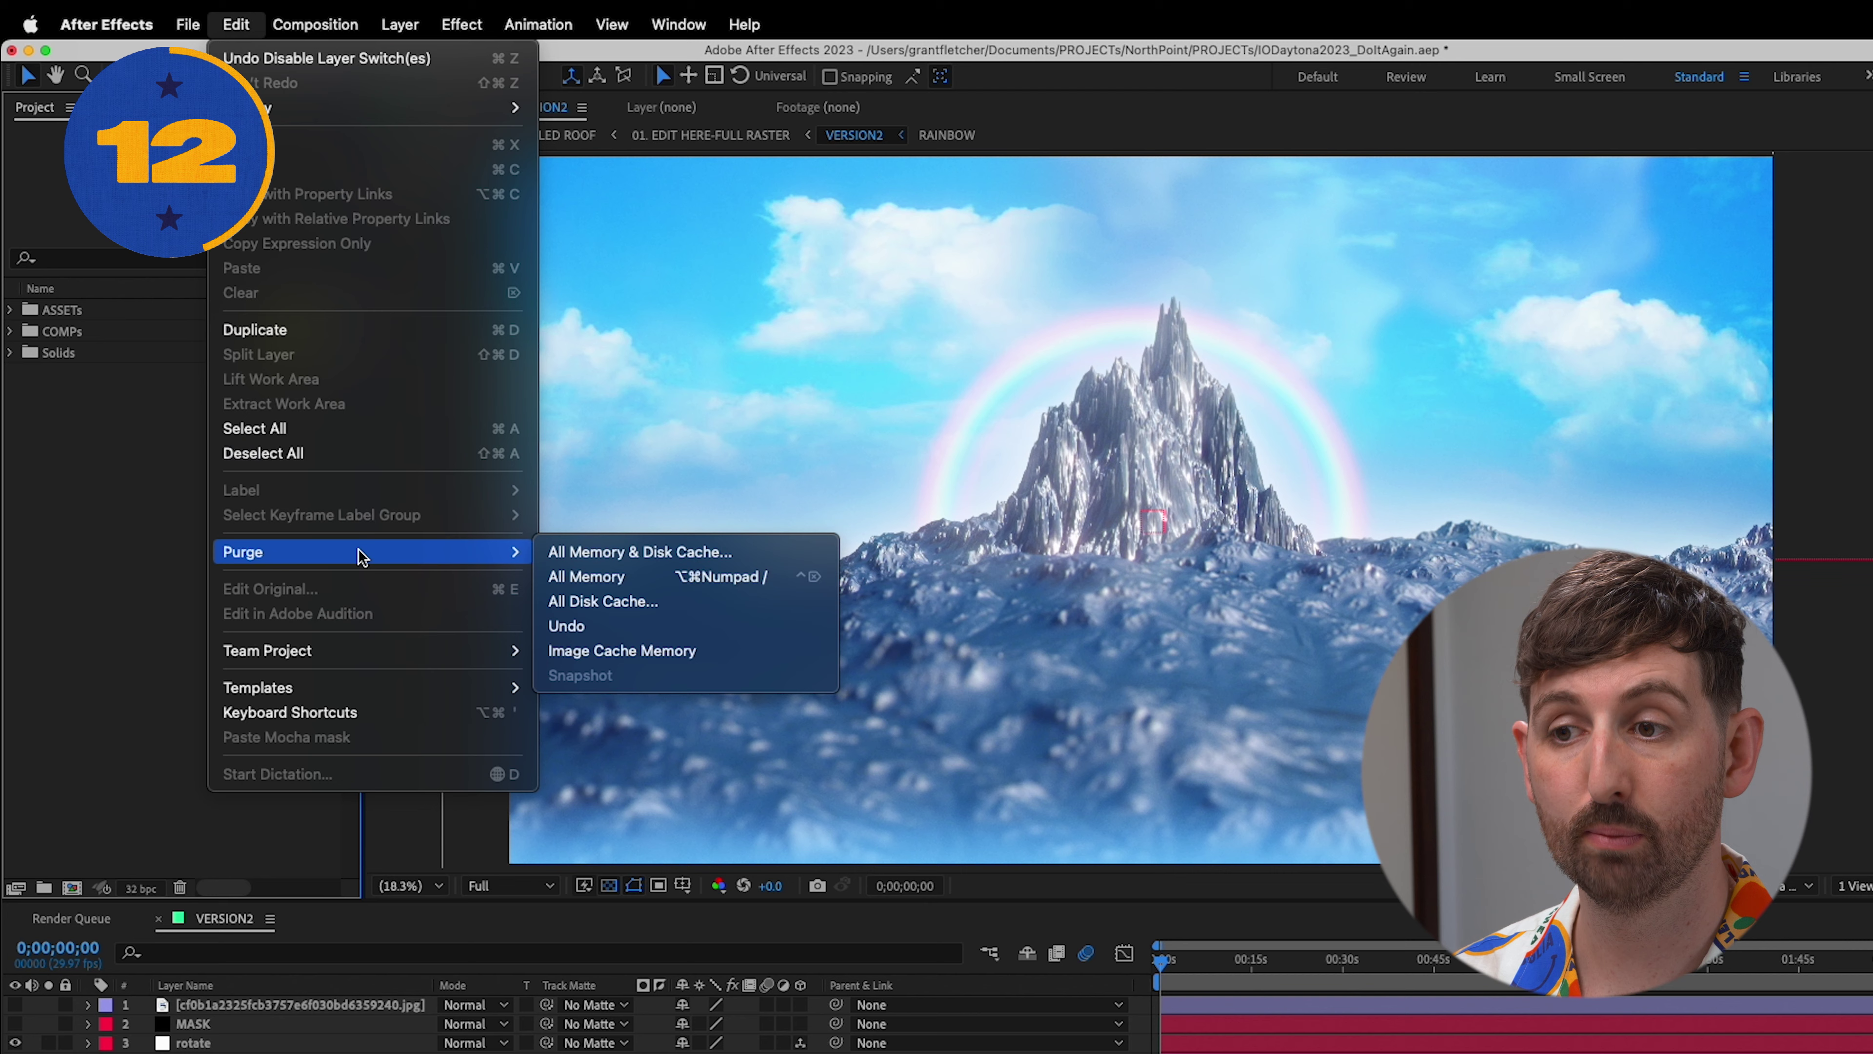
- Purge all disk cache, shrink the black rectangle, and mask Orange Solid 1 into a circle
click(612, 600)
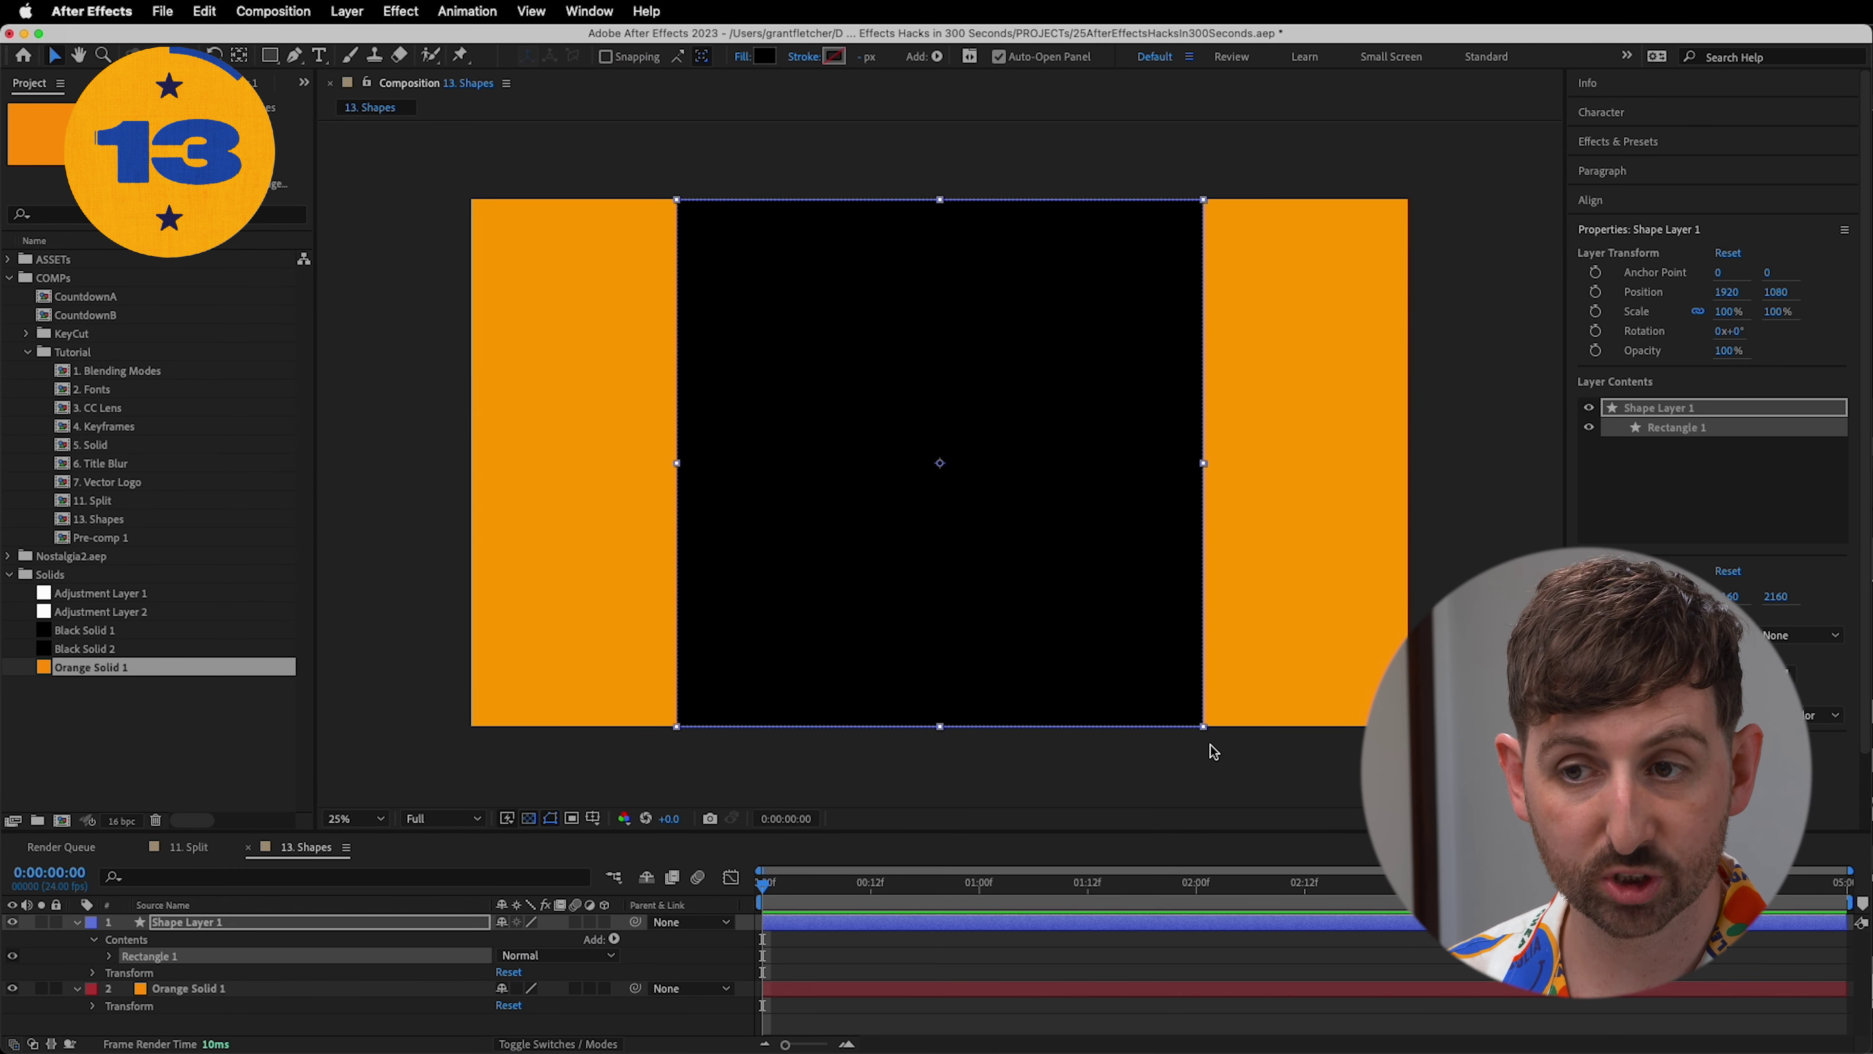
drag(1205, 727, 1040, 560)
click(374, 988)
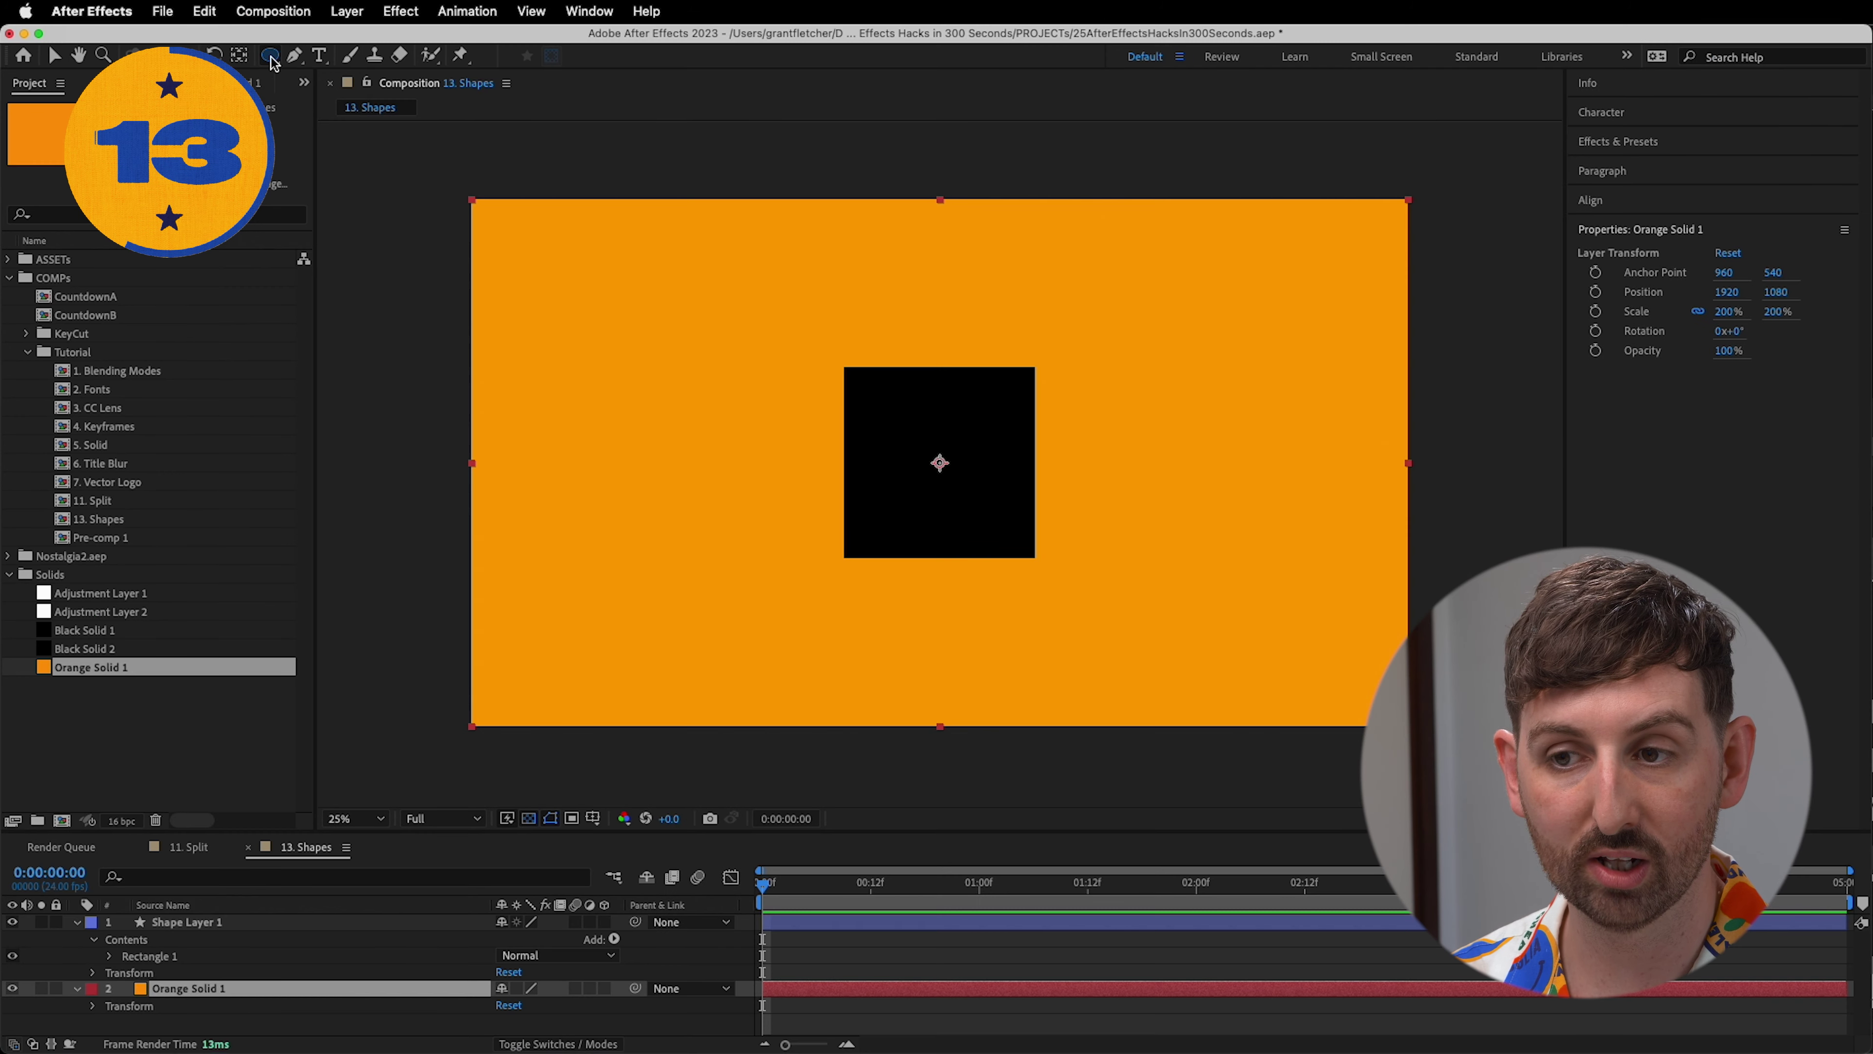
double_click(405, 89)
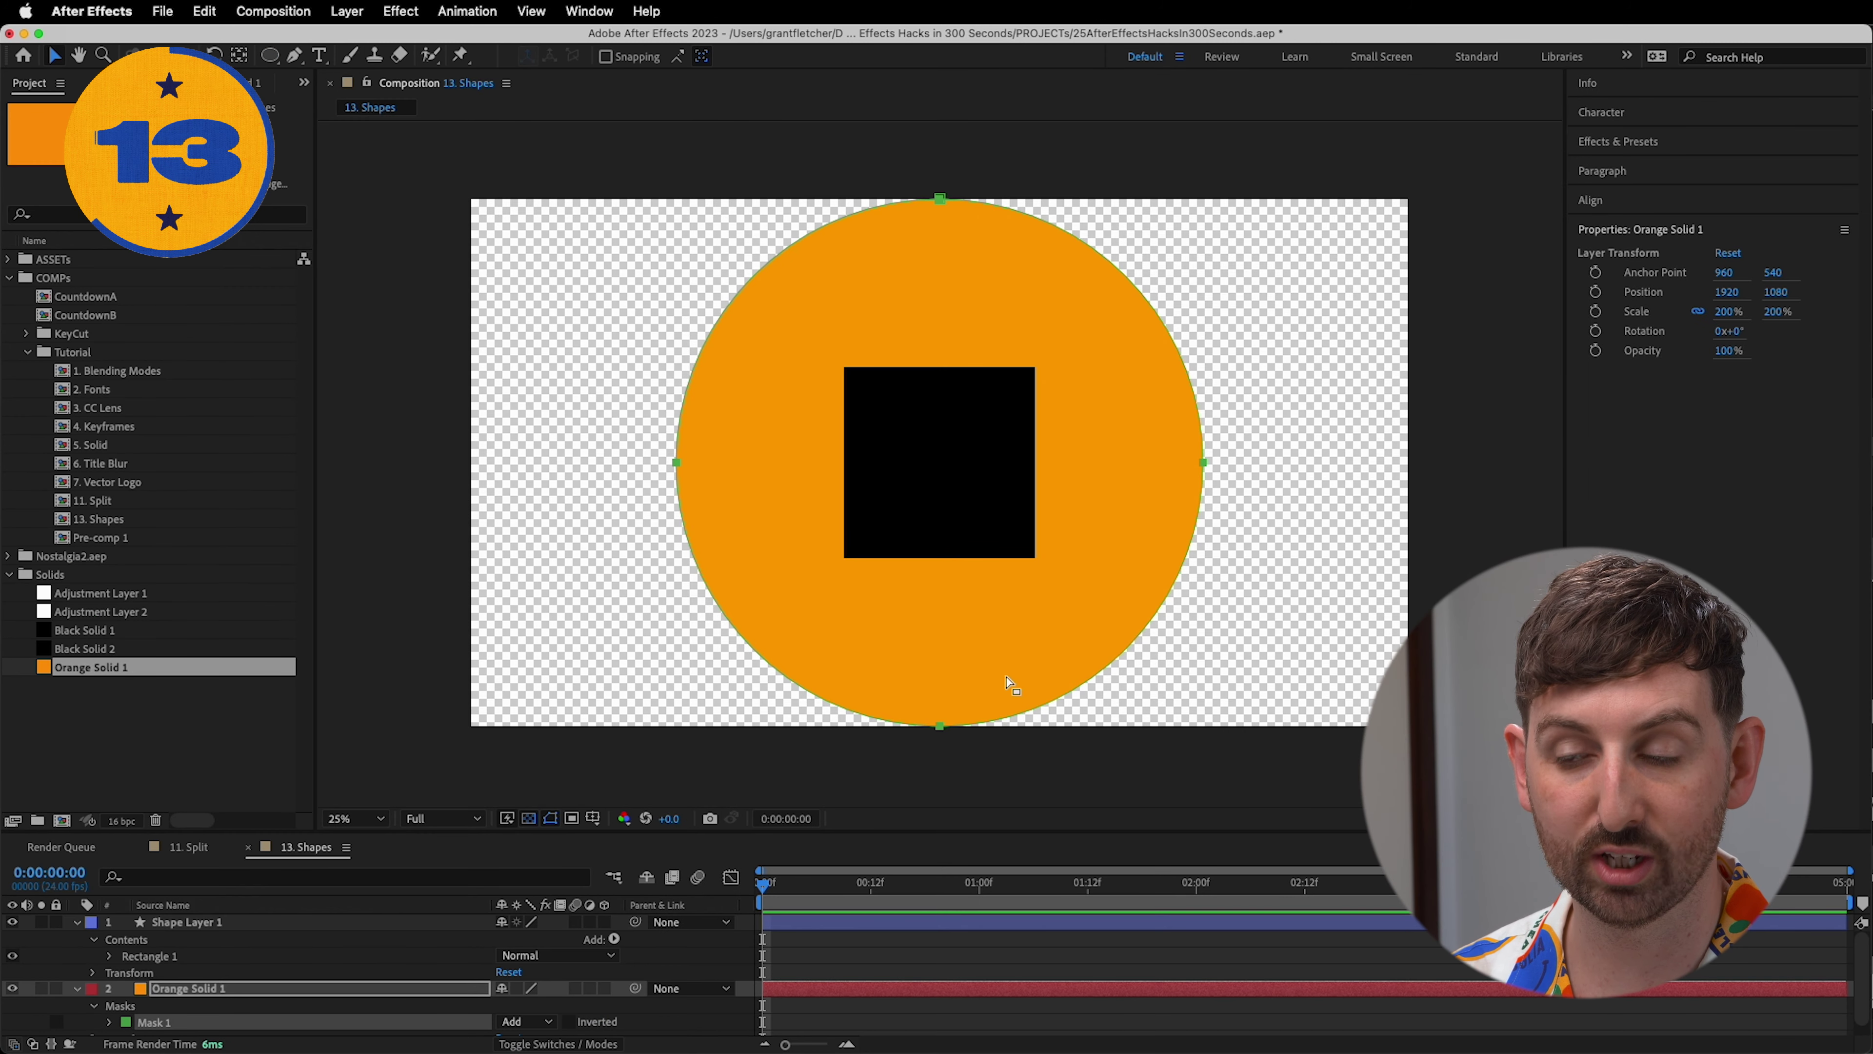
click(1105, 674)
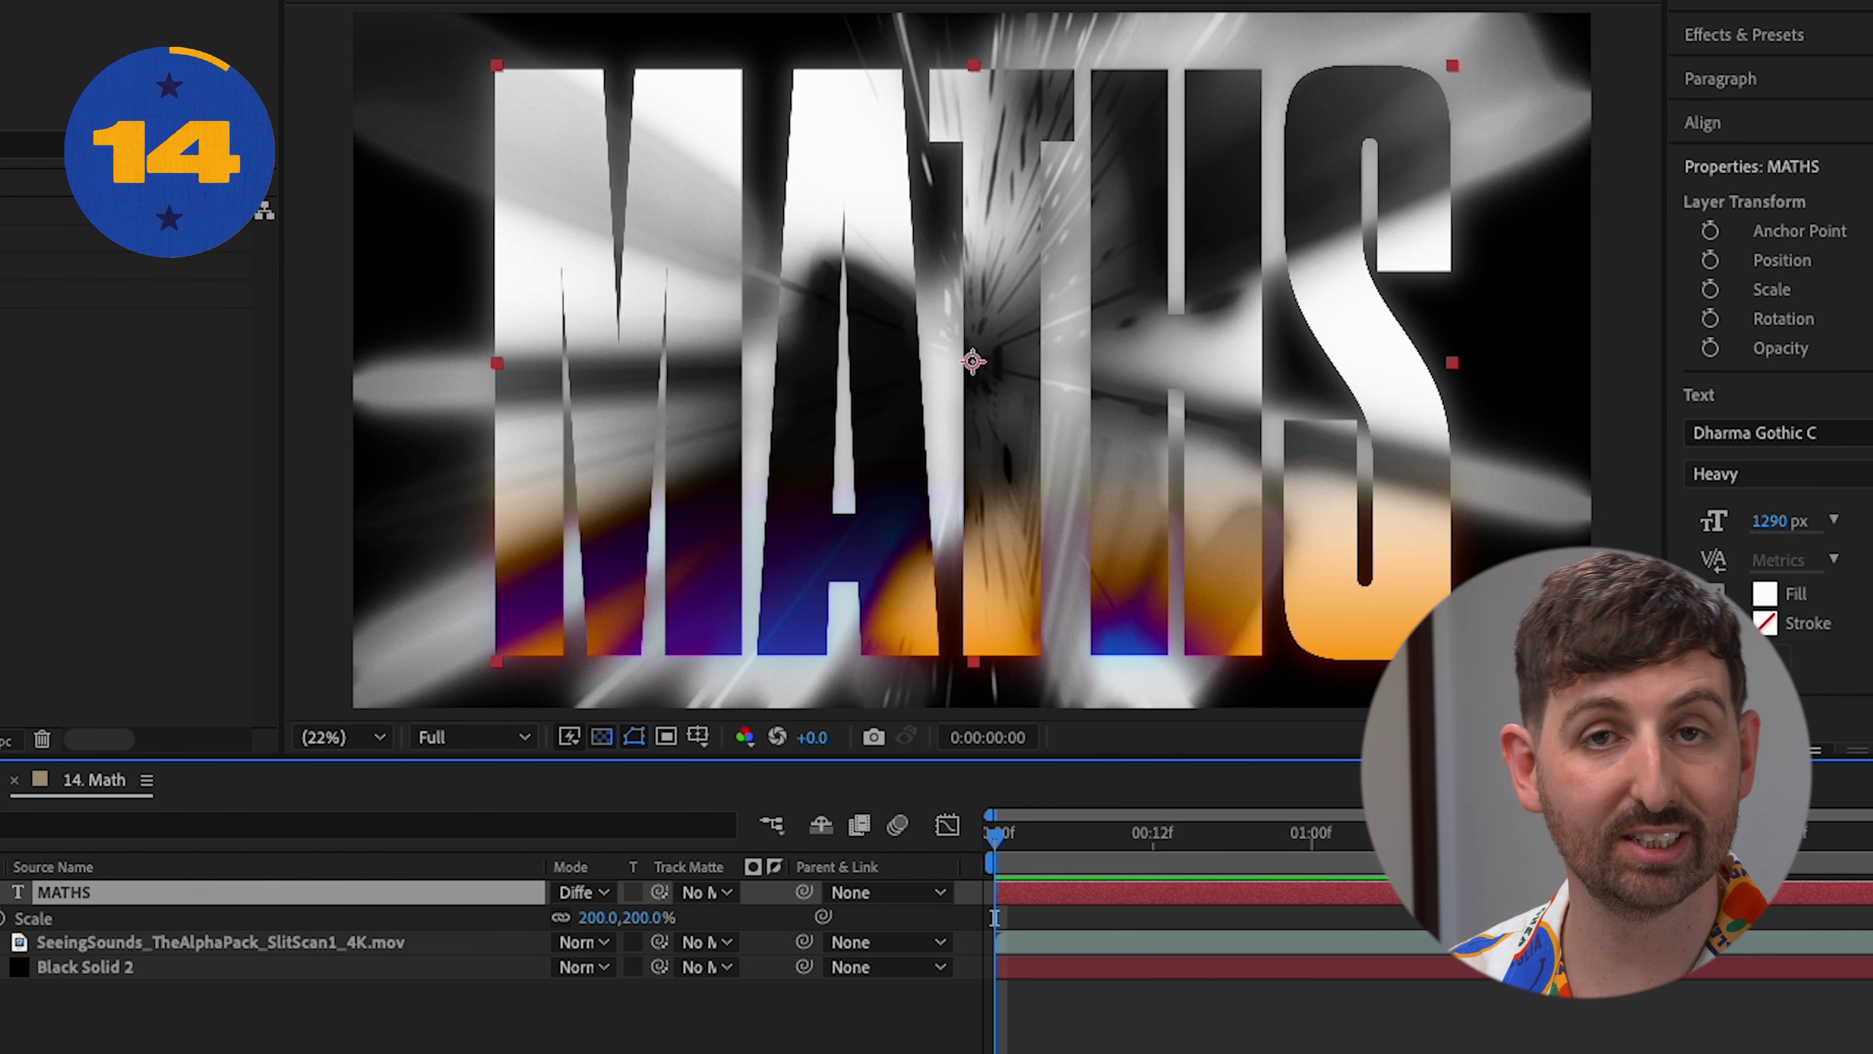
- Set the MATHS text scale to 400, then 200, then 200+20 for 220%
click(656, 917)
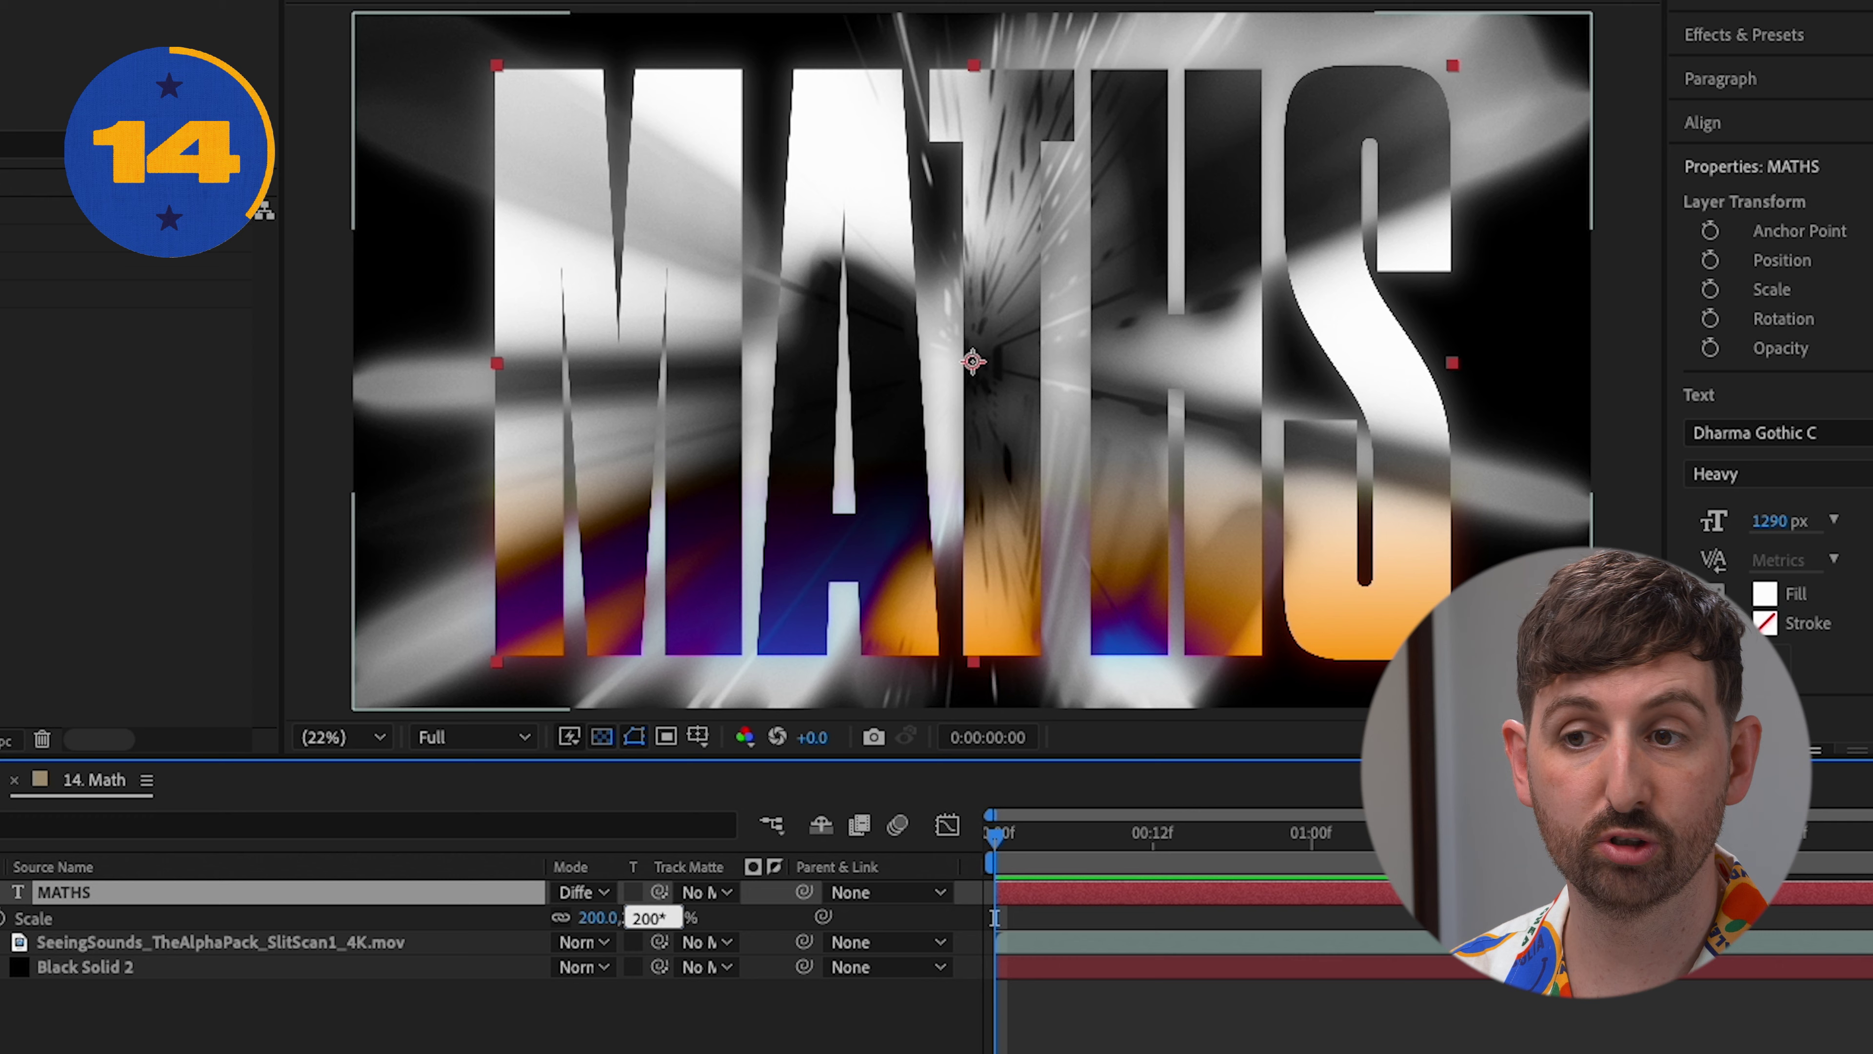
key(BackSpace)
key(BackSpace)
key(BackSpace)
text(400)
key(Return)
text(200)
key(Return)
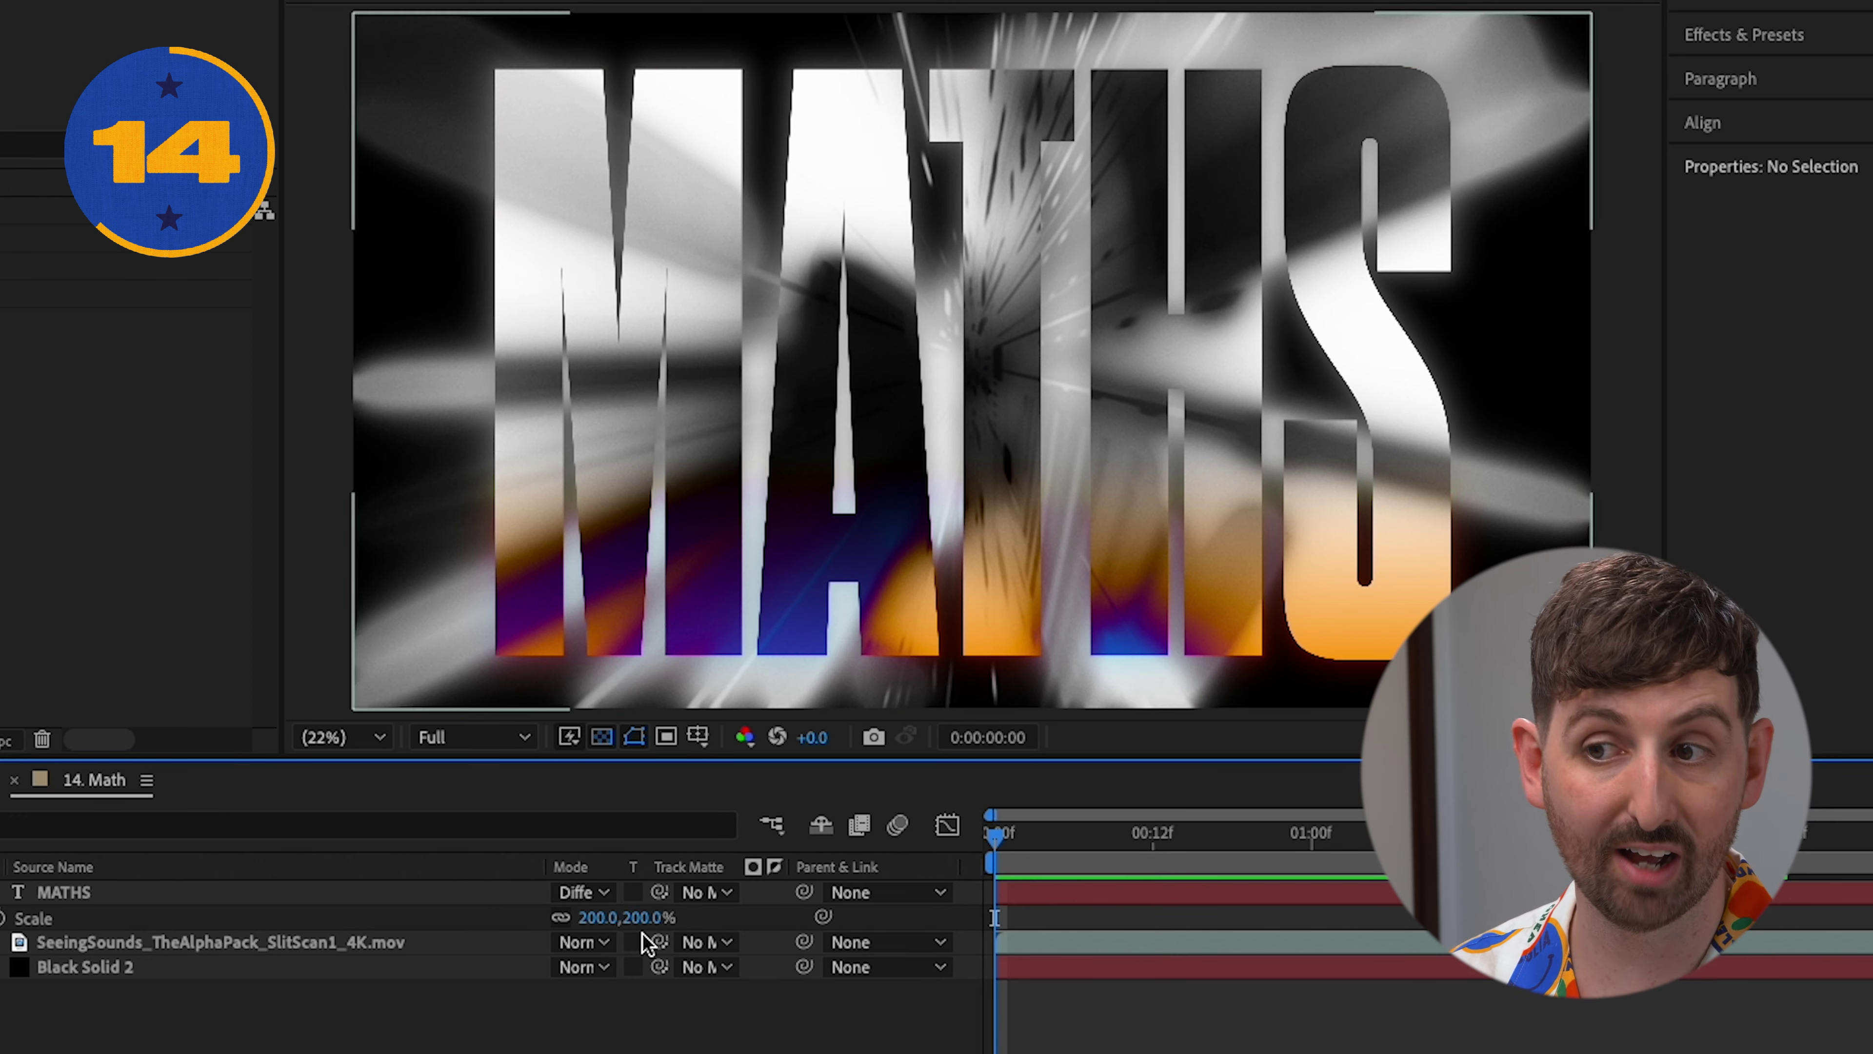
text(+20)
key(Return)
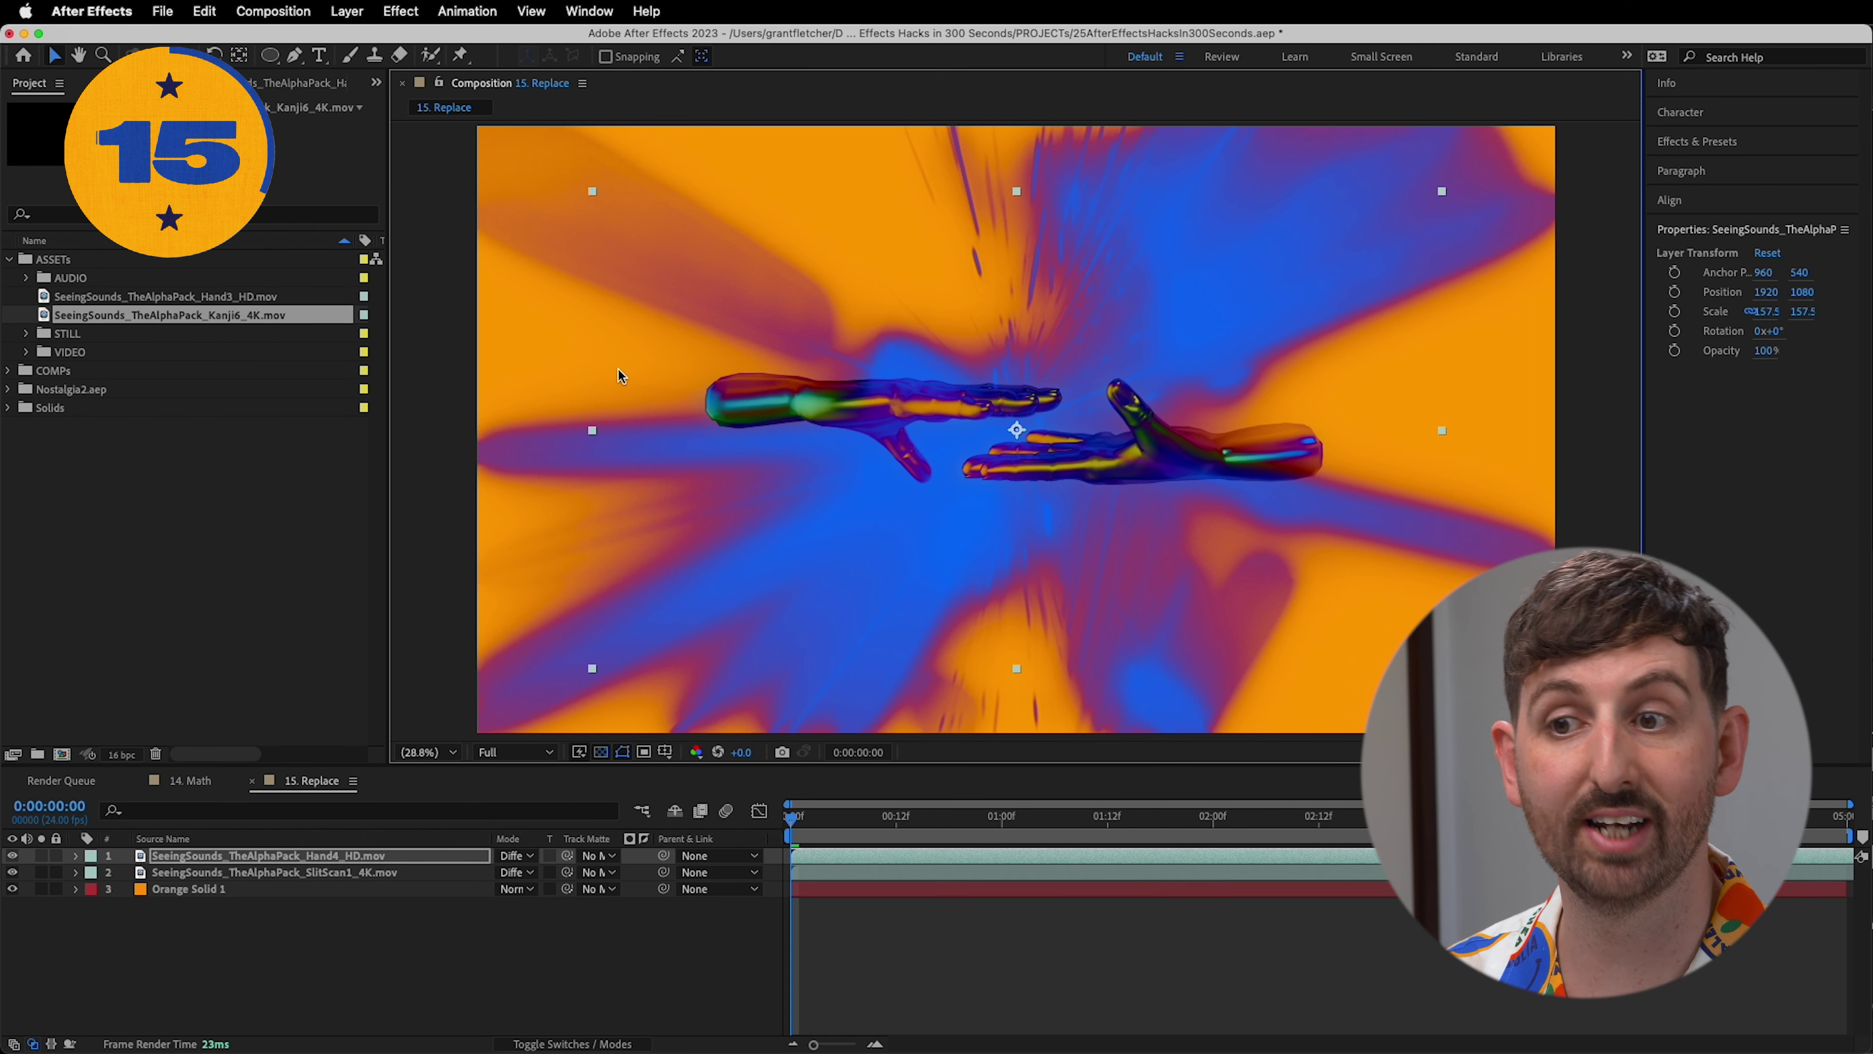
- Replace layer 1 with Hand3_HD.mov and the background layer with Kanji6_4K.mov
click(248, 296)
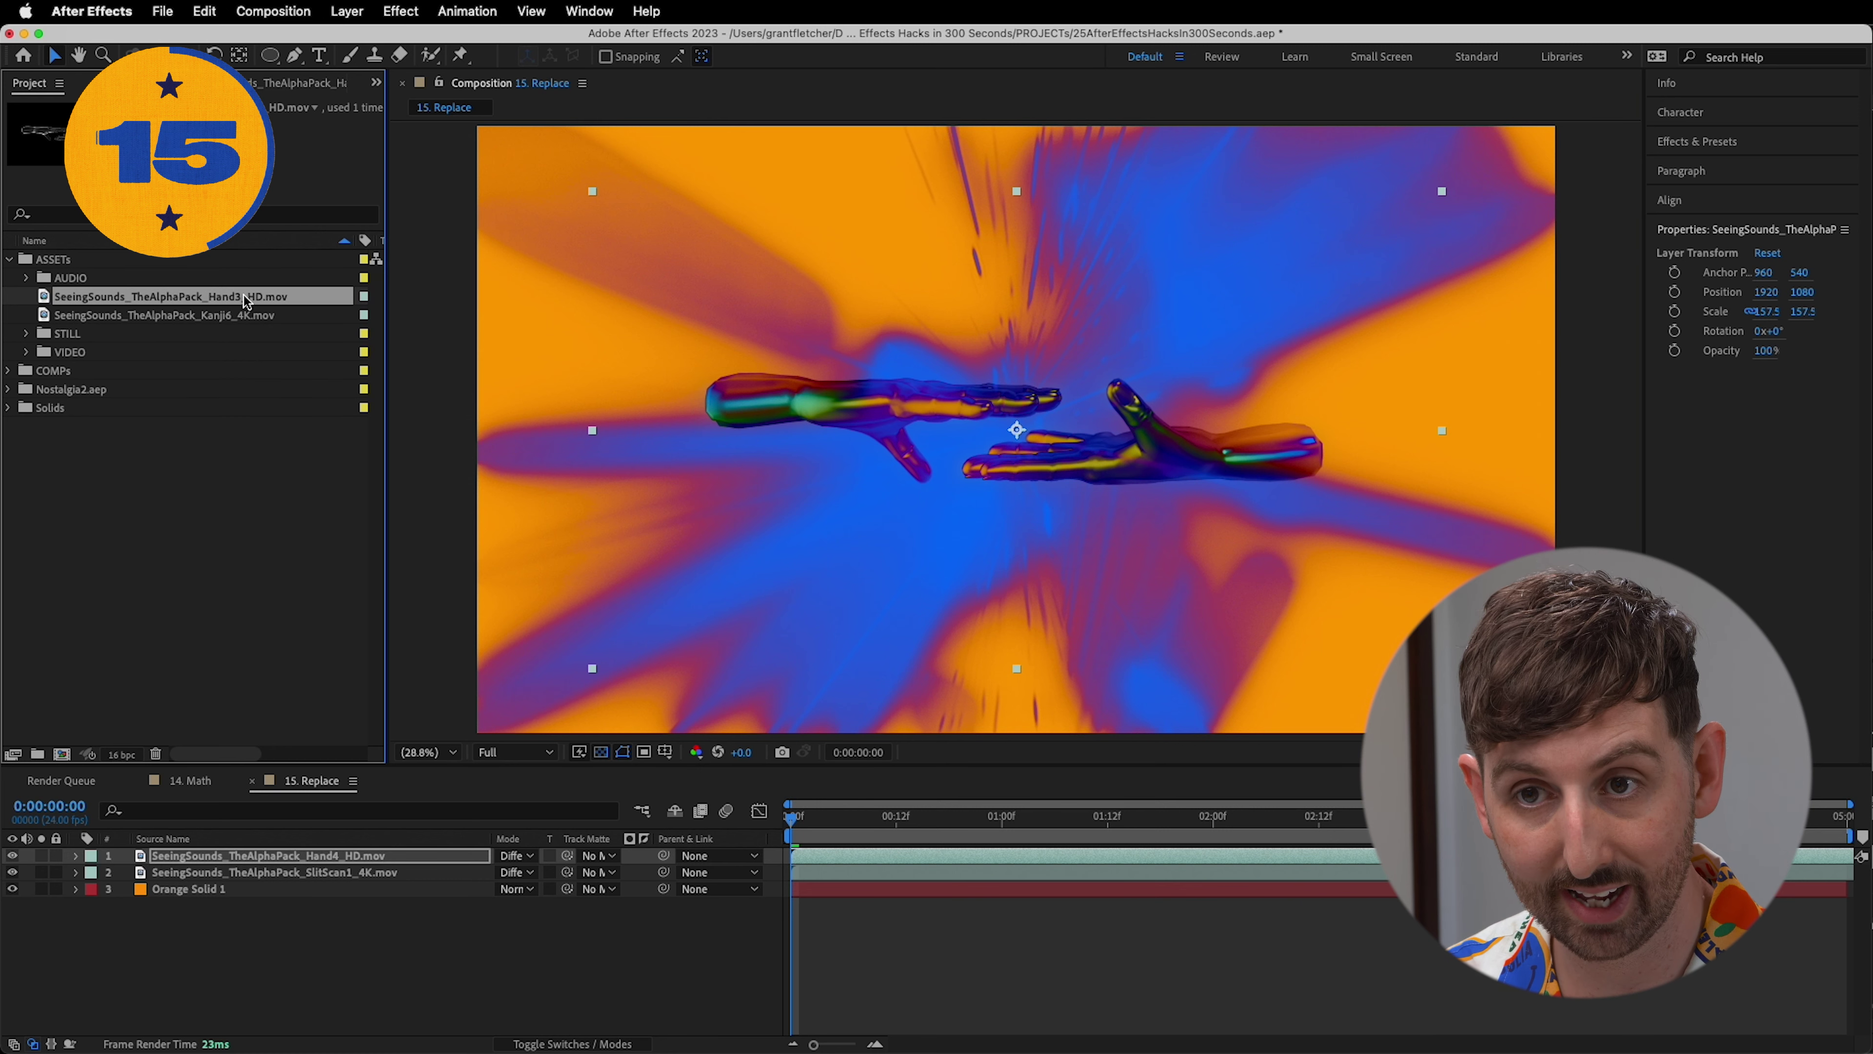
drag(244, 296, 291, 855)
click(290, 871)
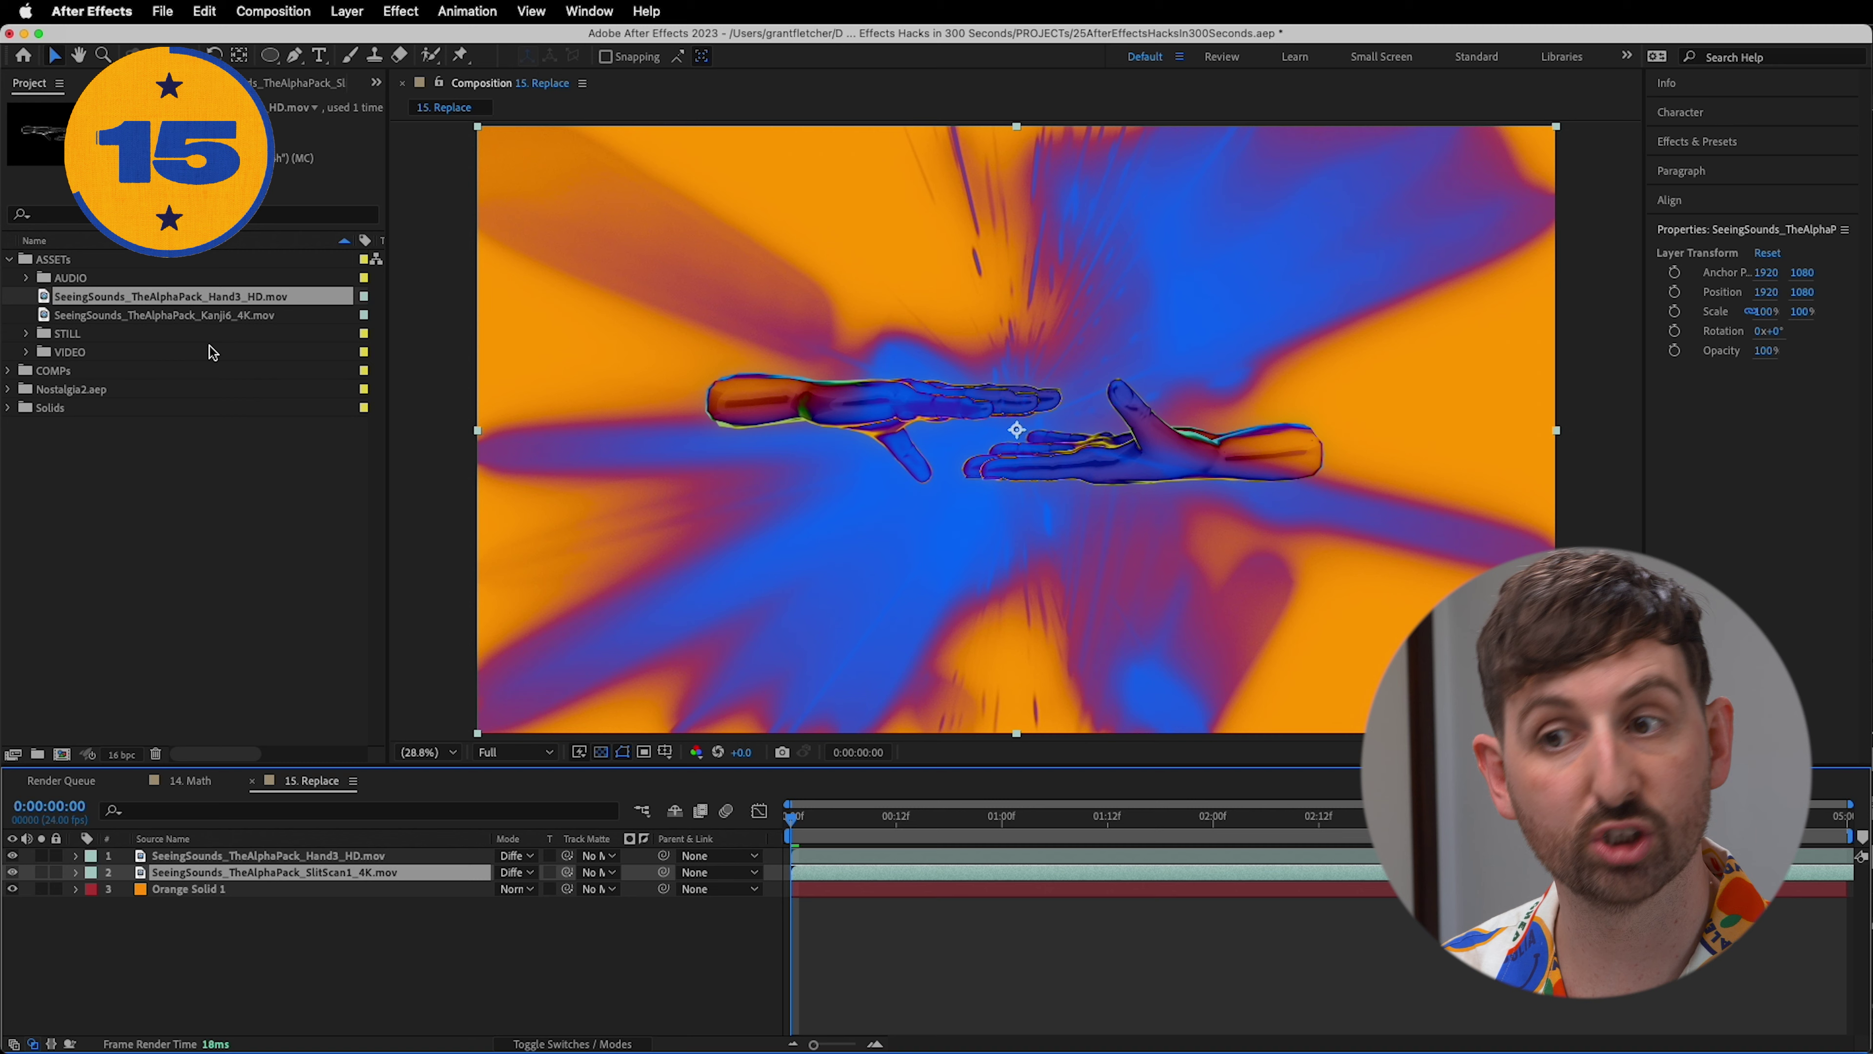
drag(213, 314, 268, 876)
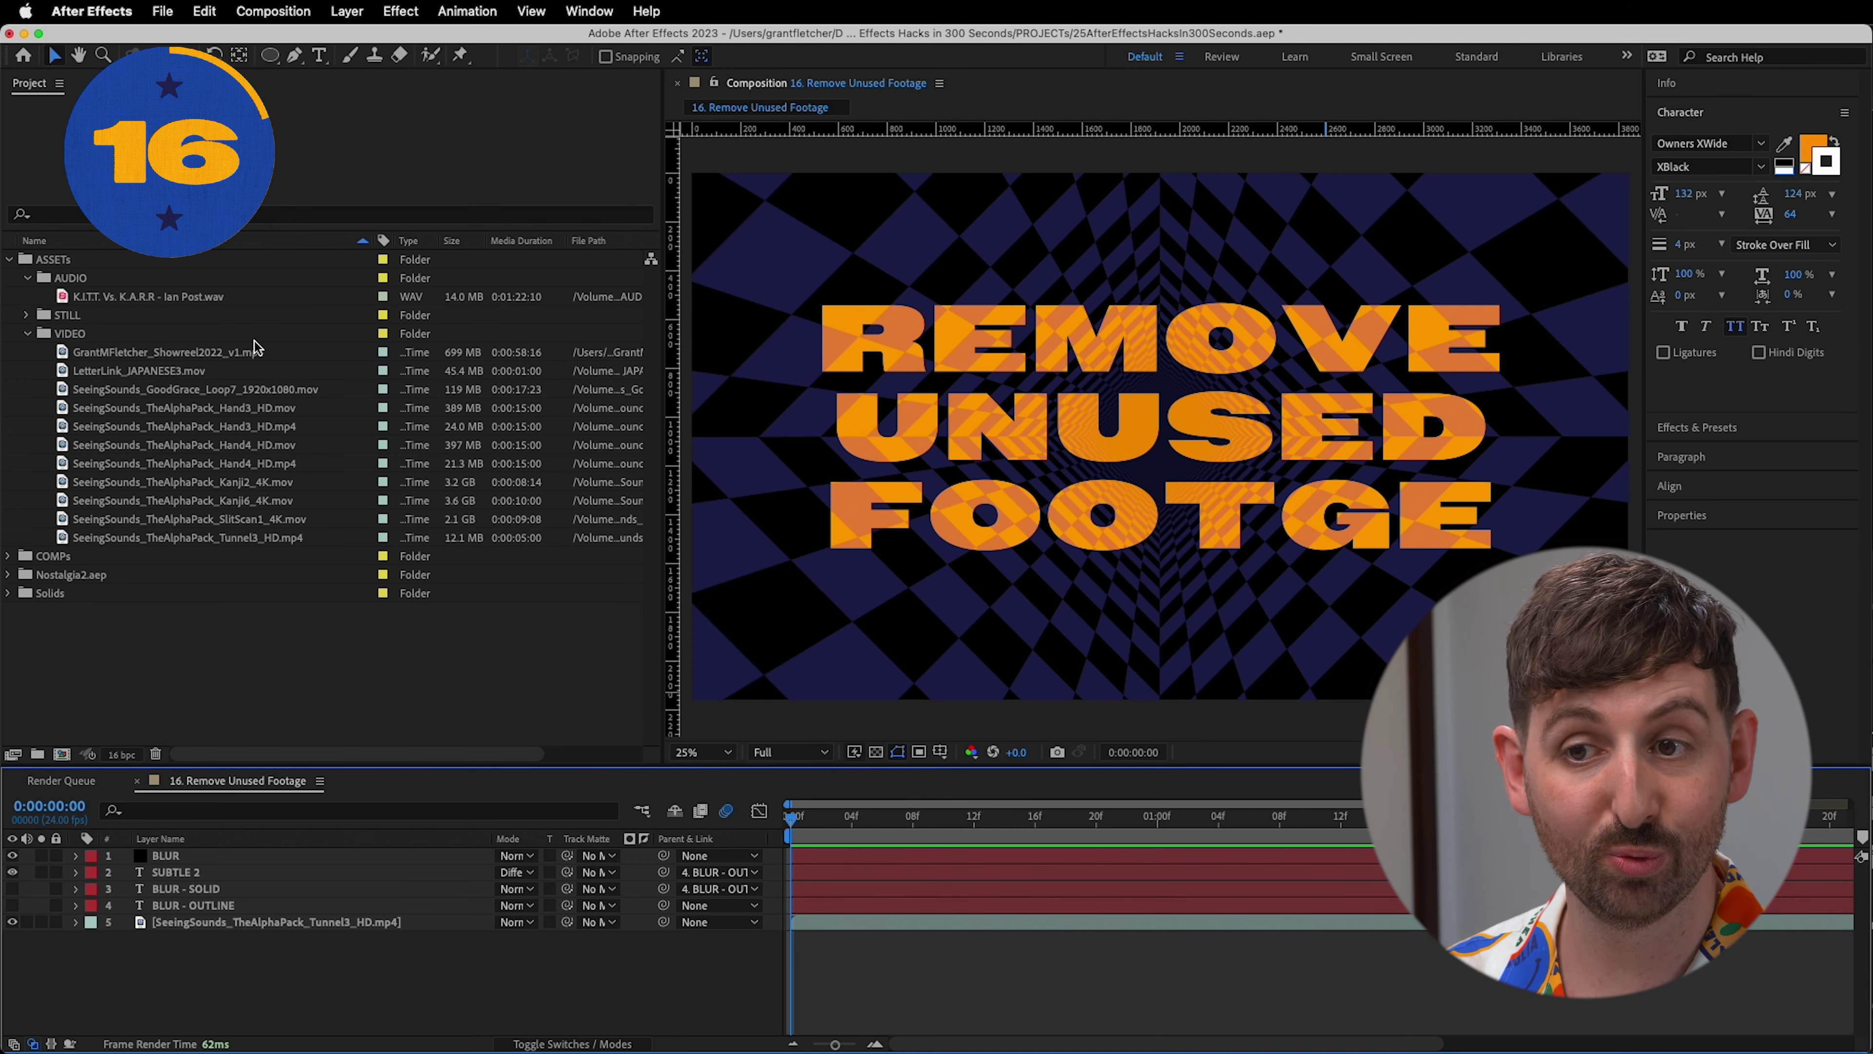
- Remove unused footage from the project via File > Dependencies
click(163, 11)
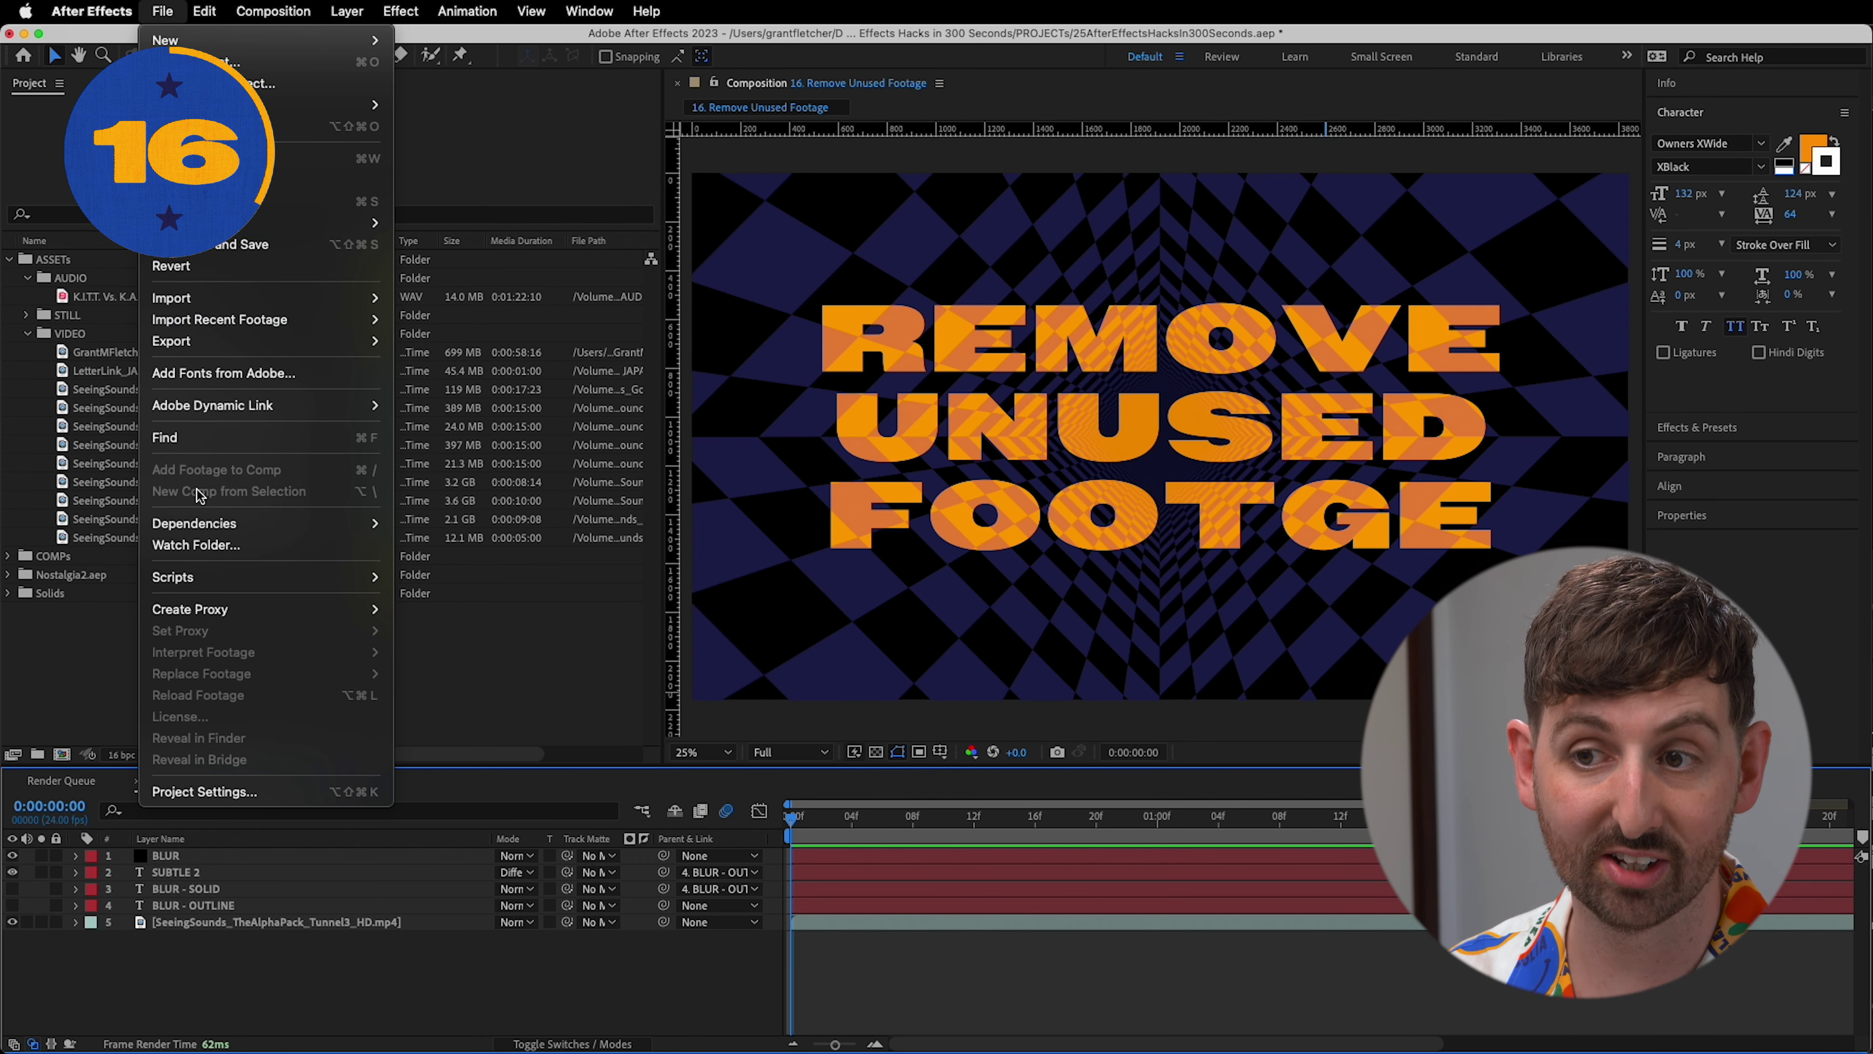
mouse_move(212, 523)
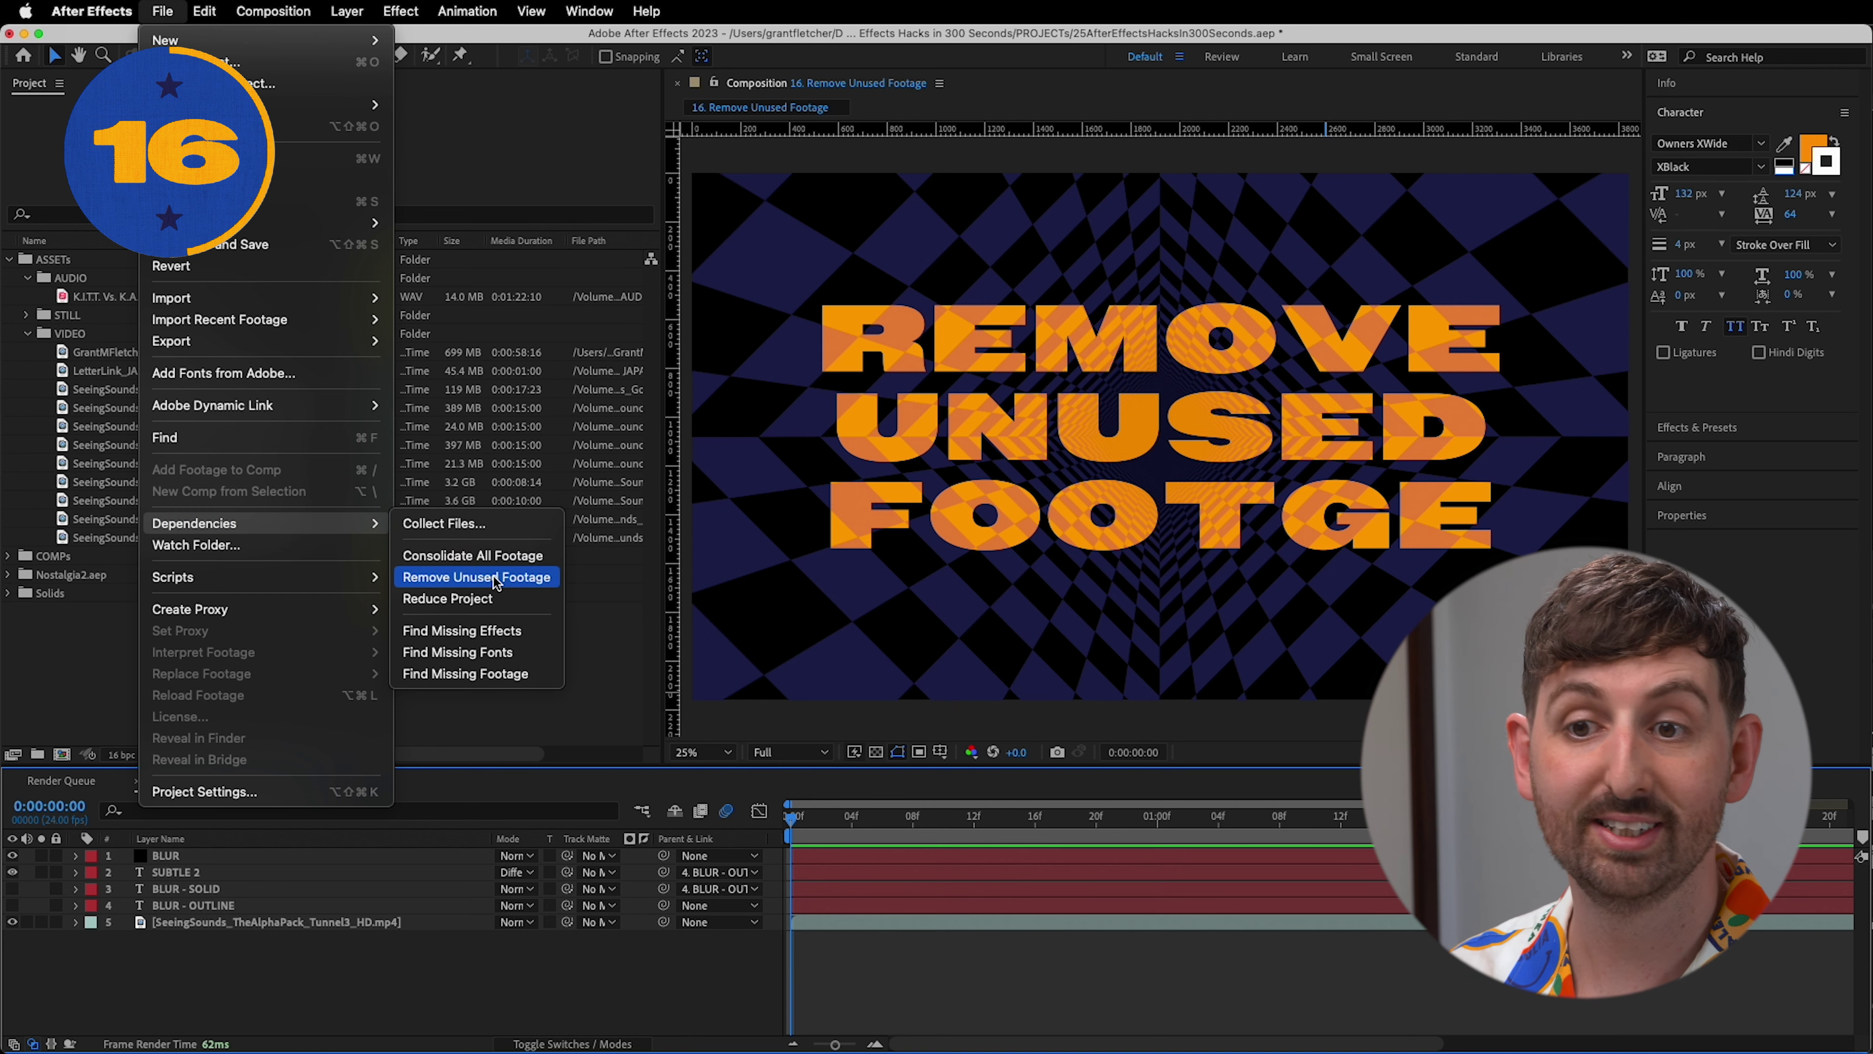
click(549, 577)
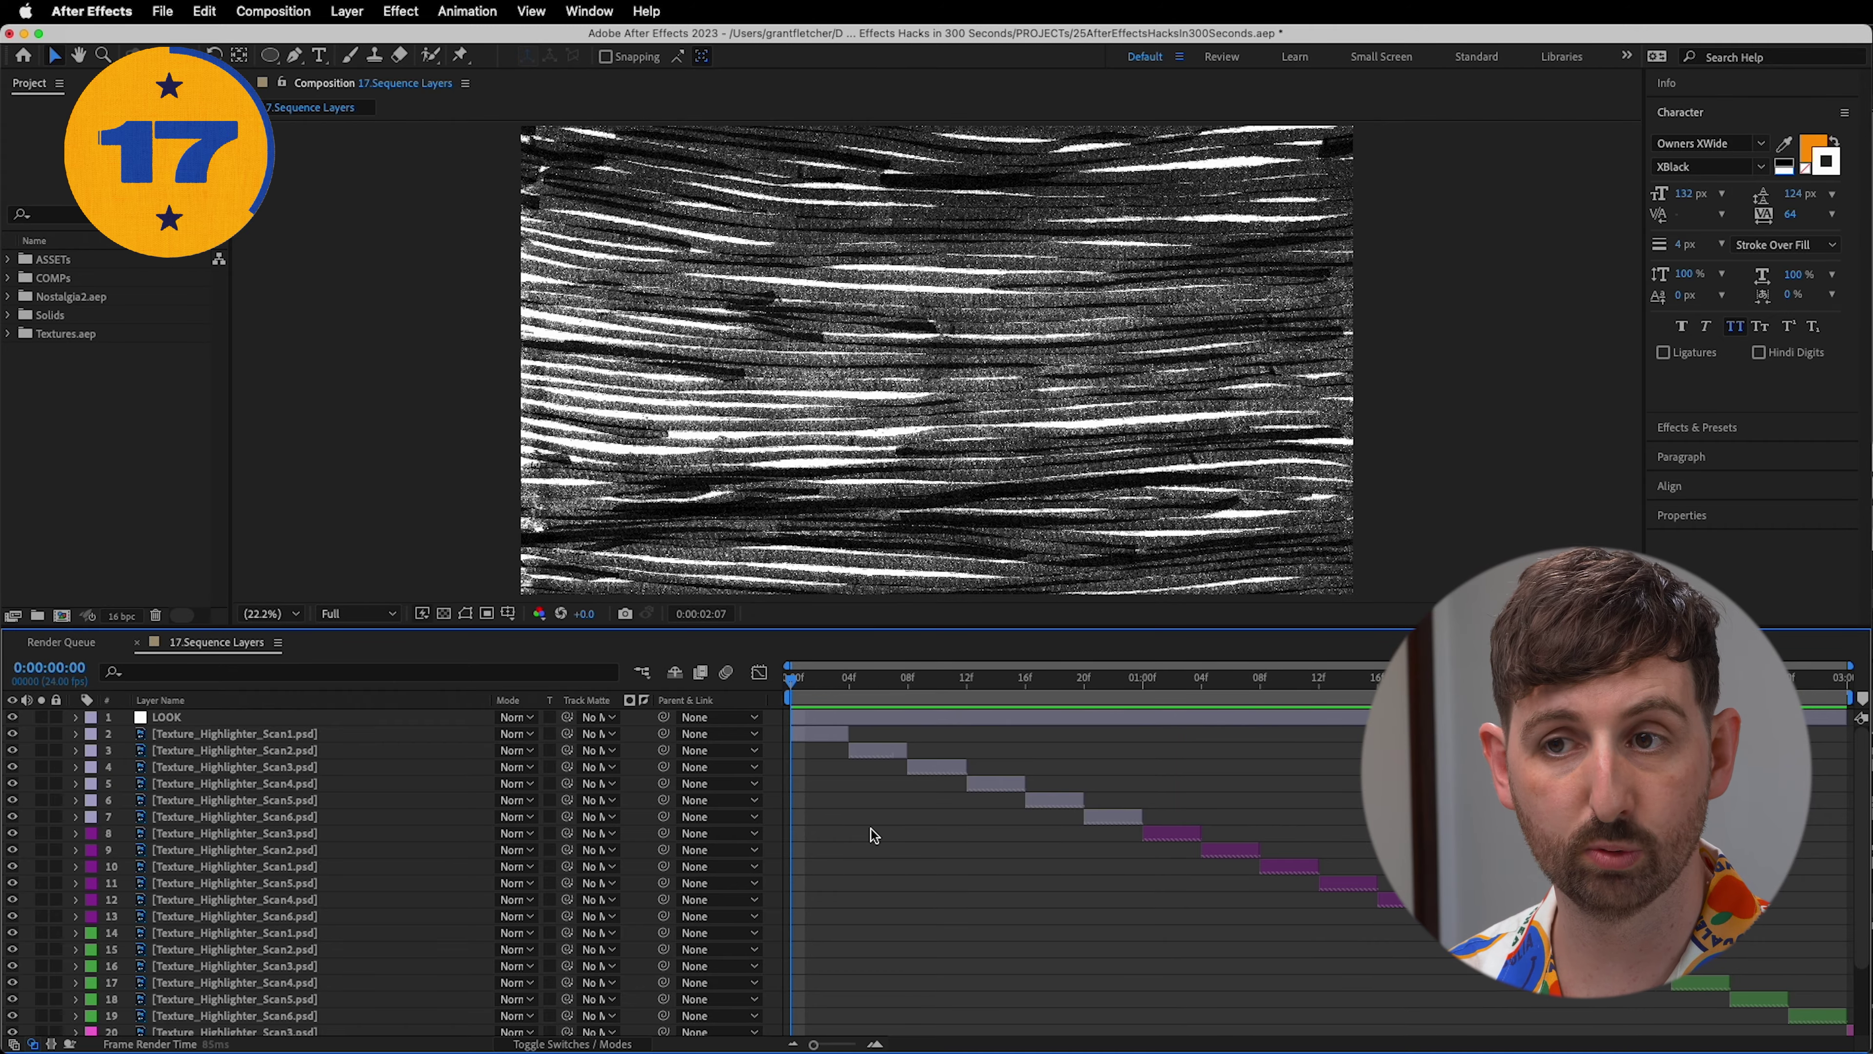
- Trim texture layers 2–20 and sequence them to play one after another
key(space)
key(super+z)
key(super+a)
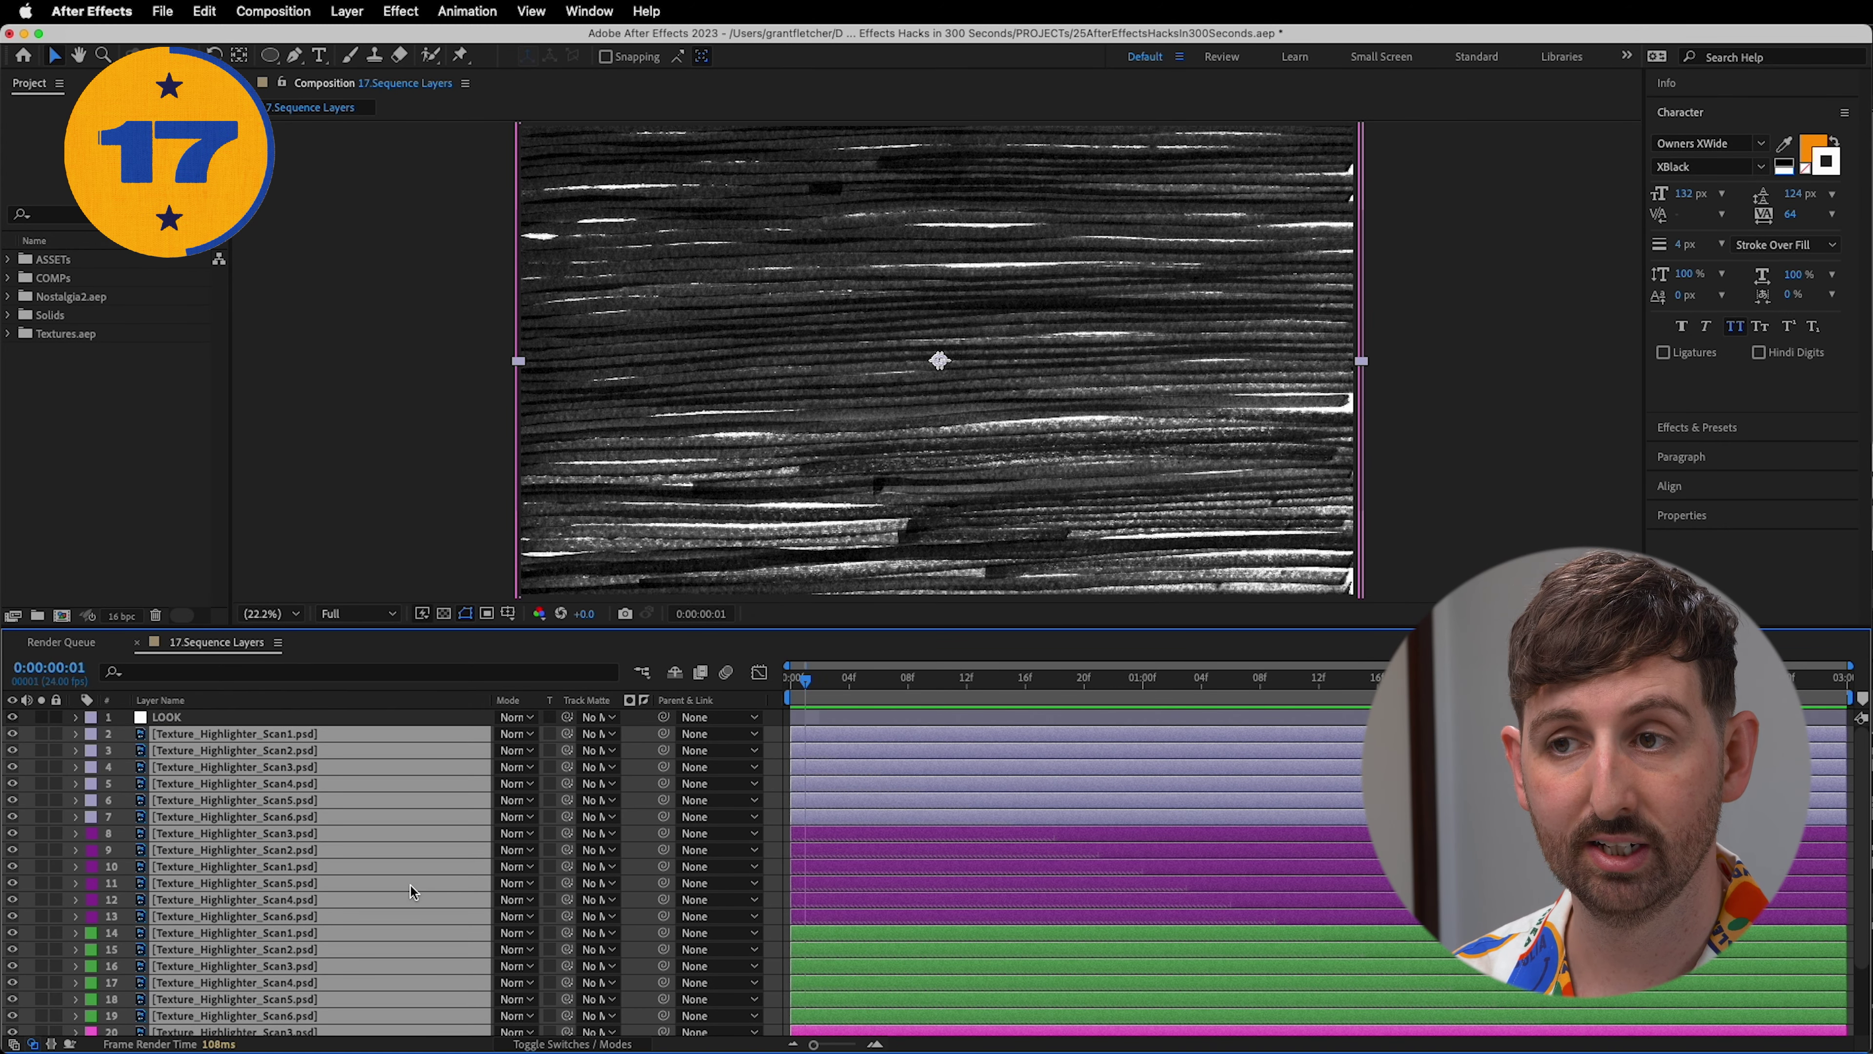
key(alt+bracketright)
right_click(289, 736)
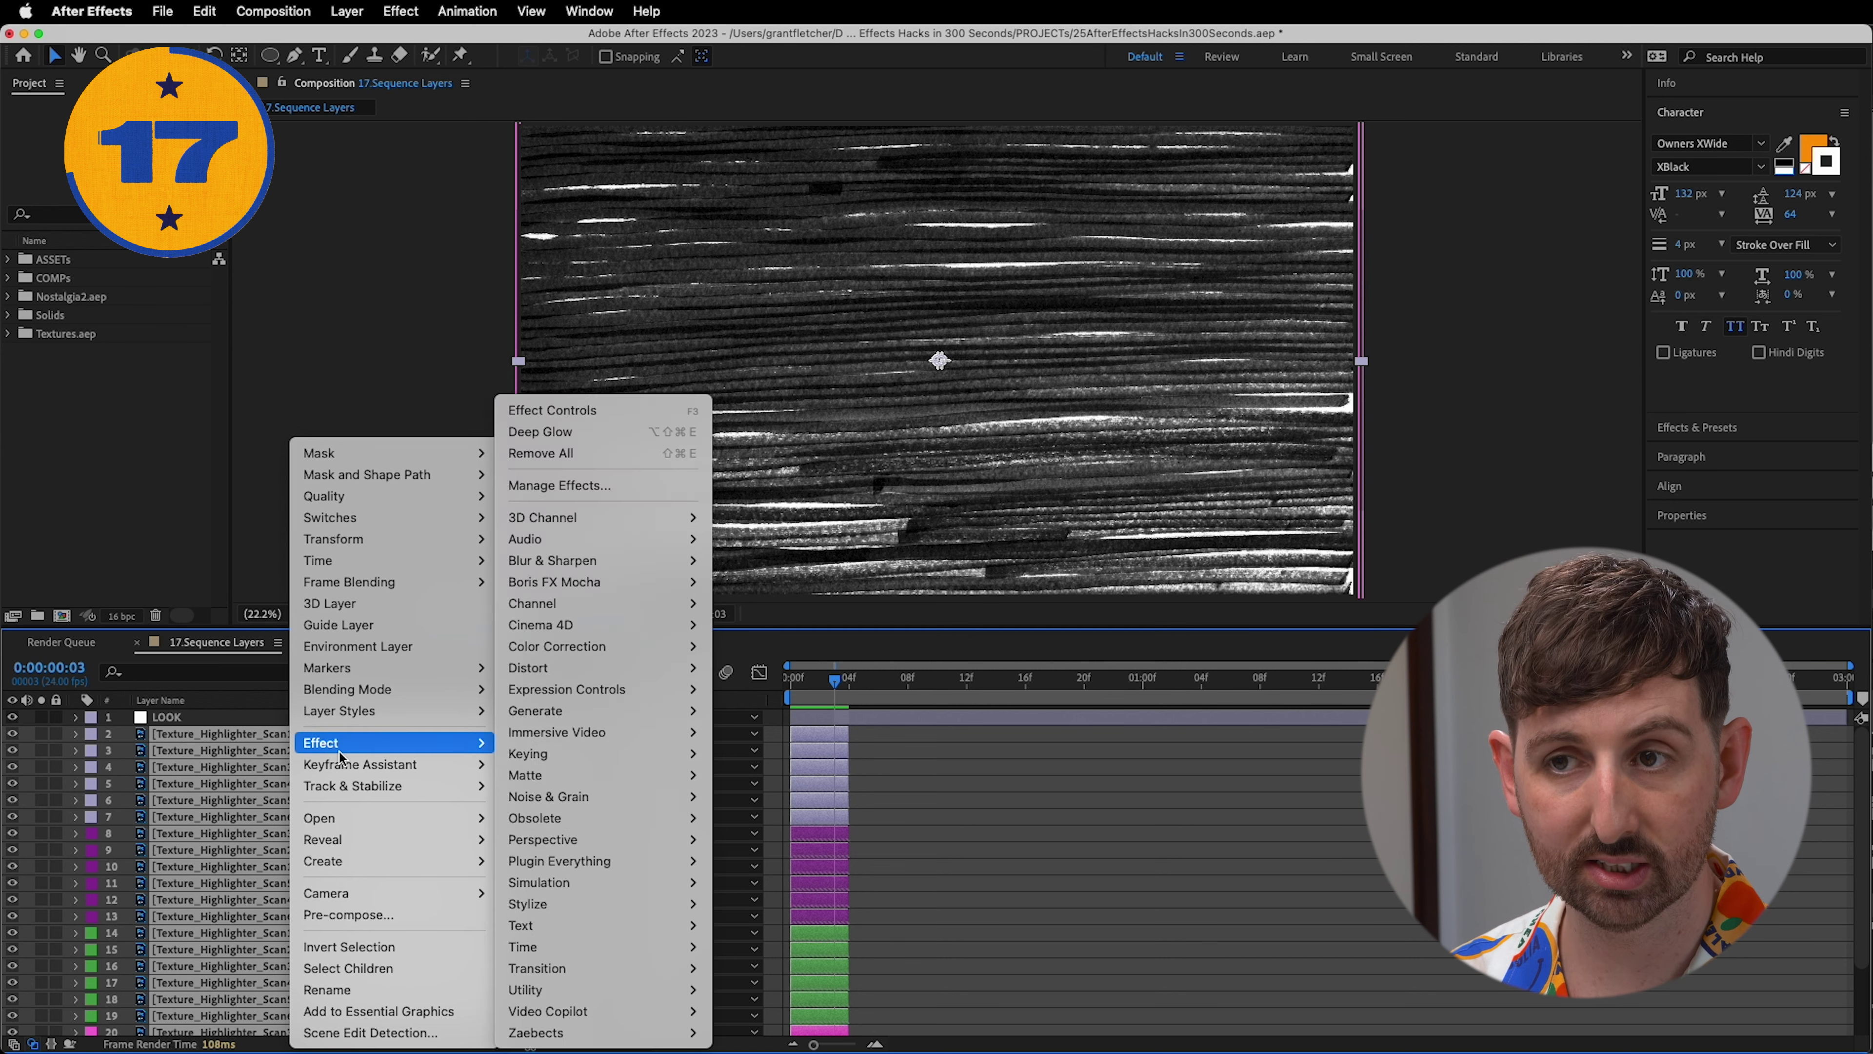
mouse_move(366, 767)
click(564, 935)
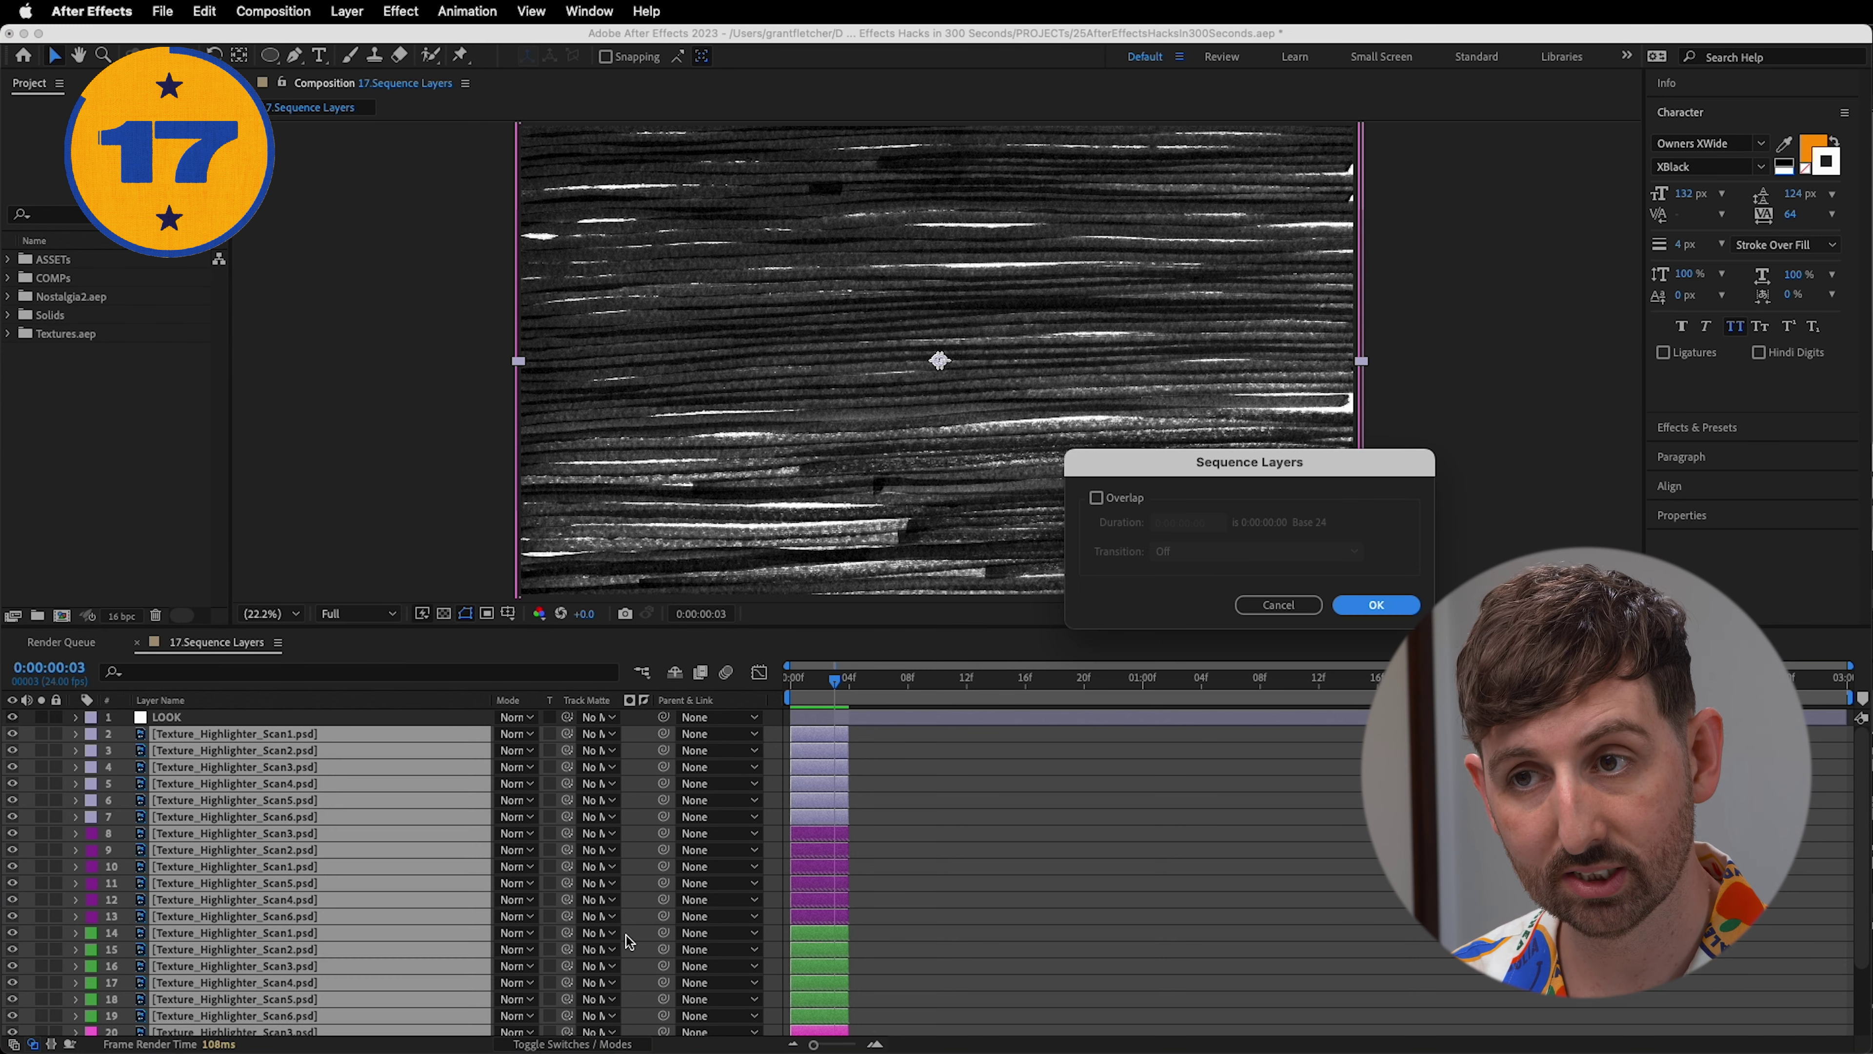
click(1374, 605)
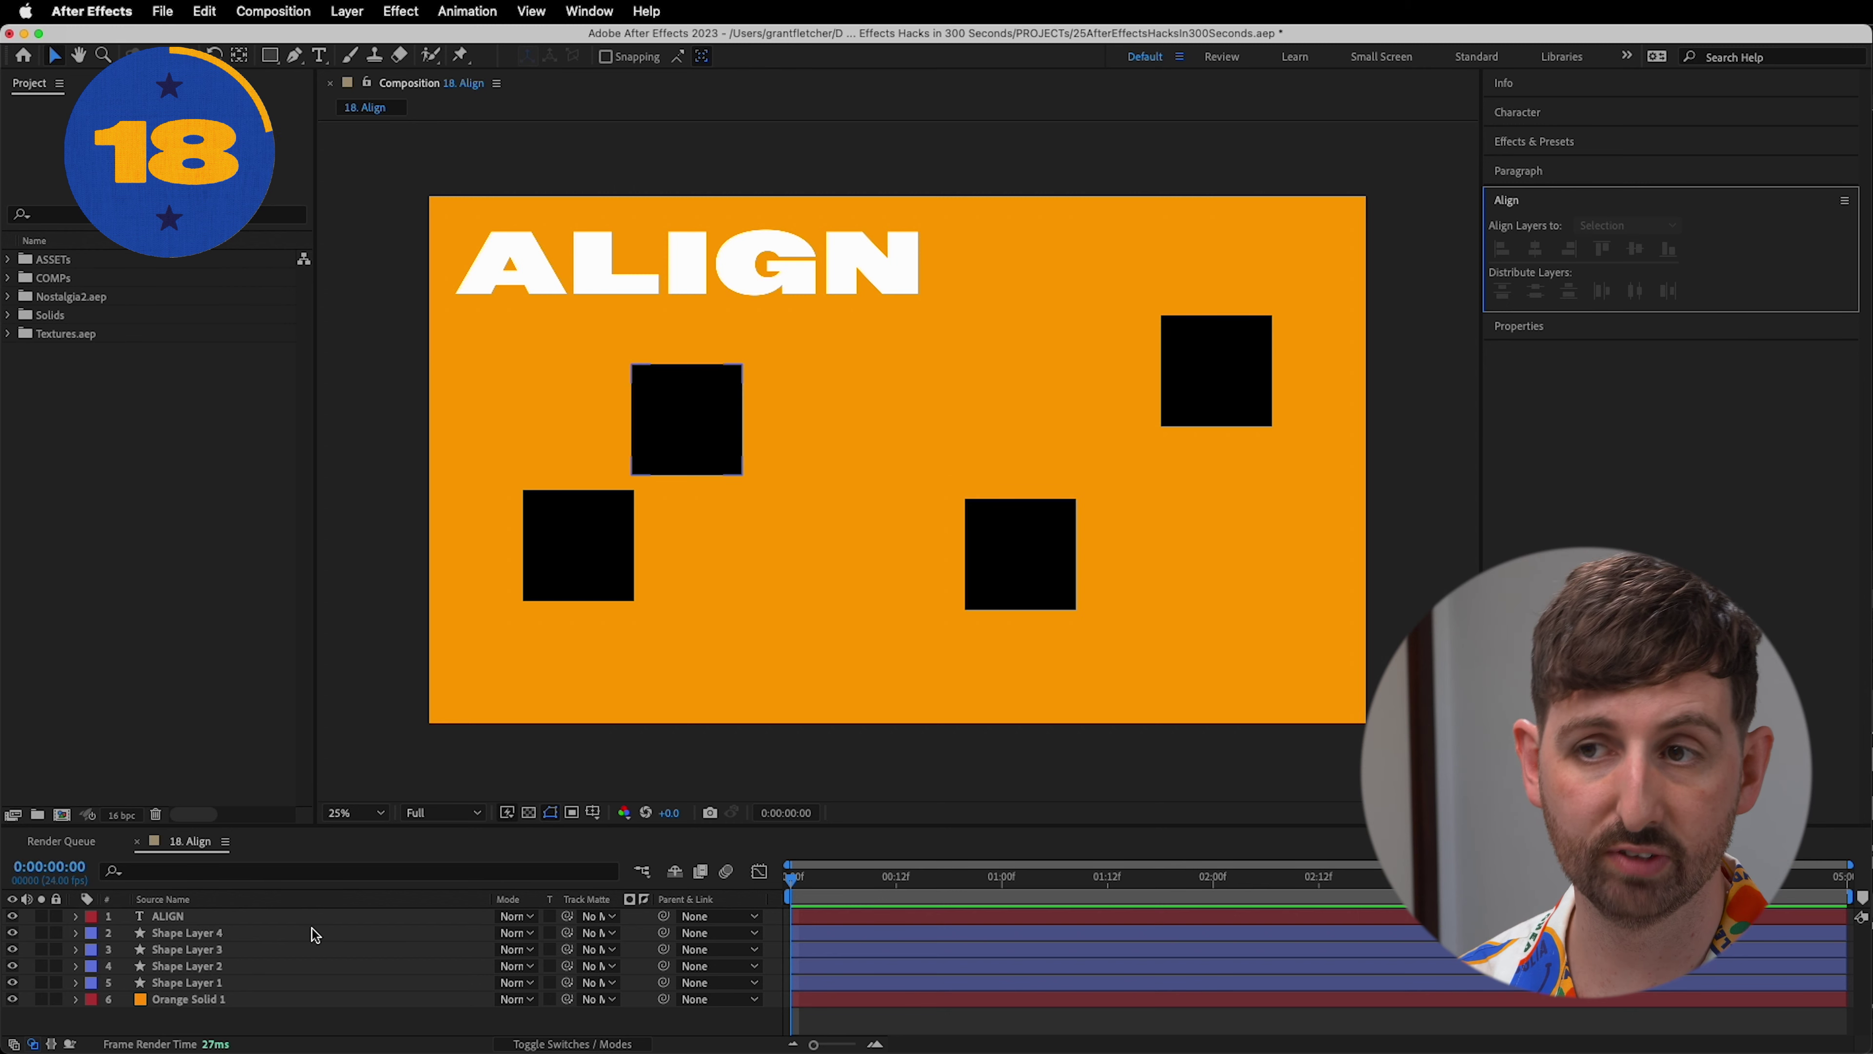
- Centre the ALIGN text horizontally and vertically in the comp
click(362, 916)
click(1535, 249)
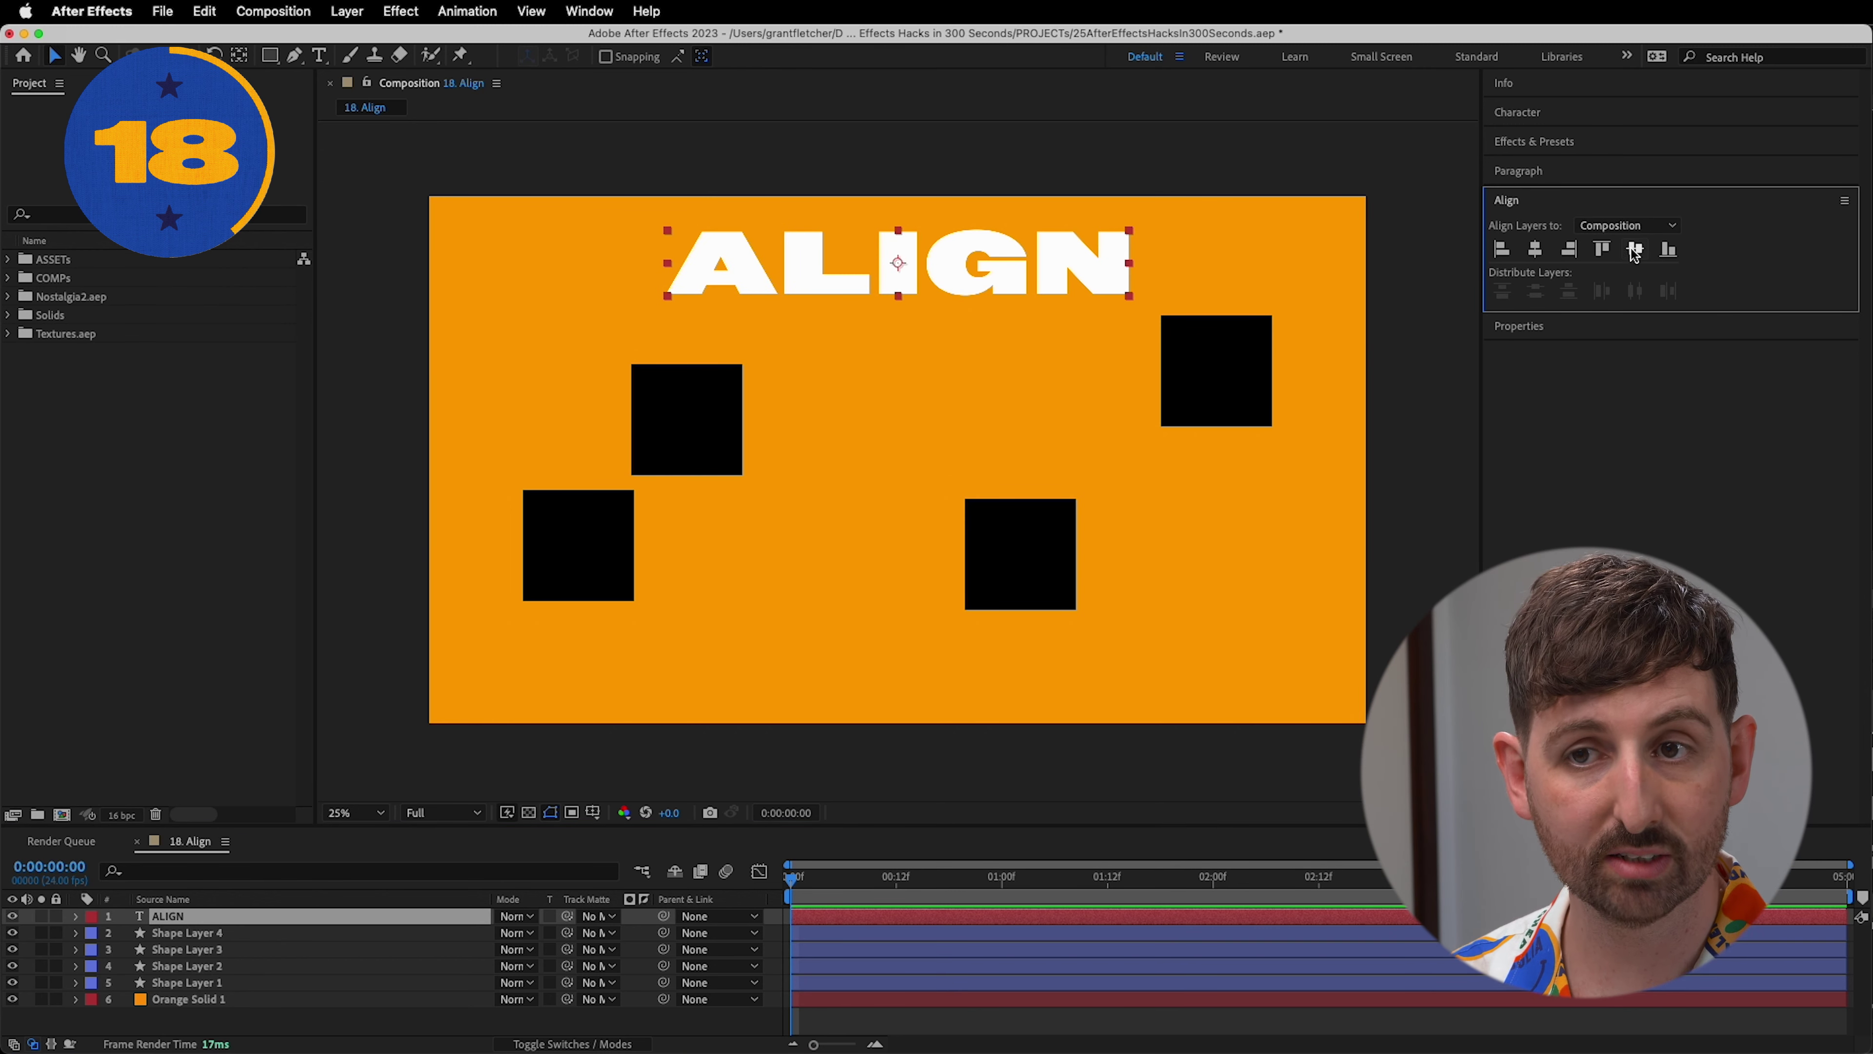
click(1635, 249)
- Vertically align the four black squares into a single row
click(590, 548)
click(1635, 249)
click(1216, 370)
click(1635, 249)
click(1020, 549)
click(1635, 249)
click(1635, 249)
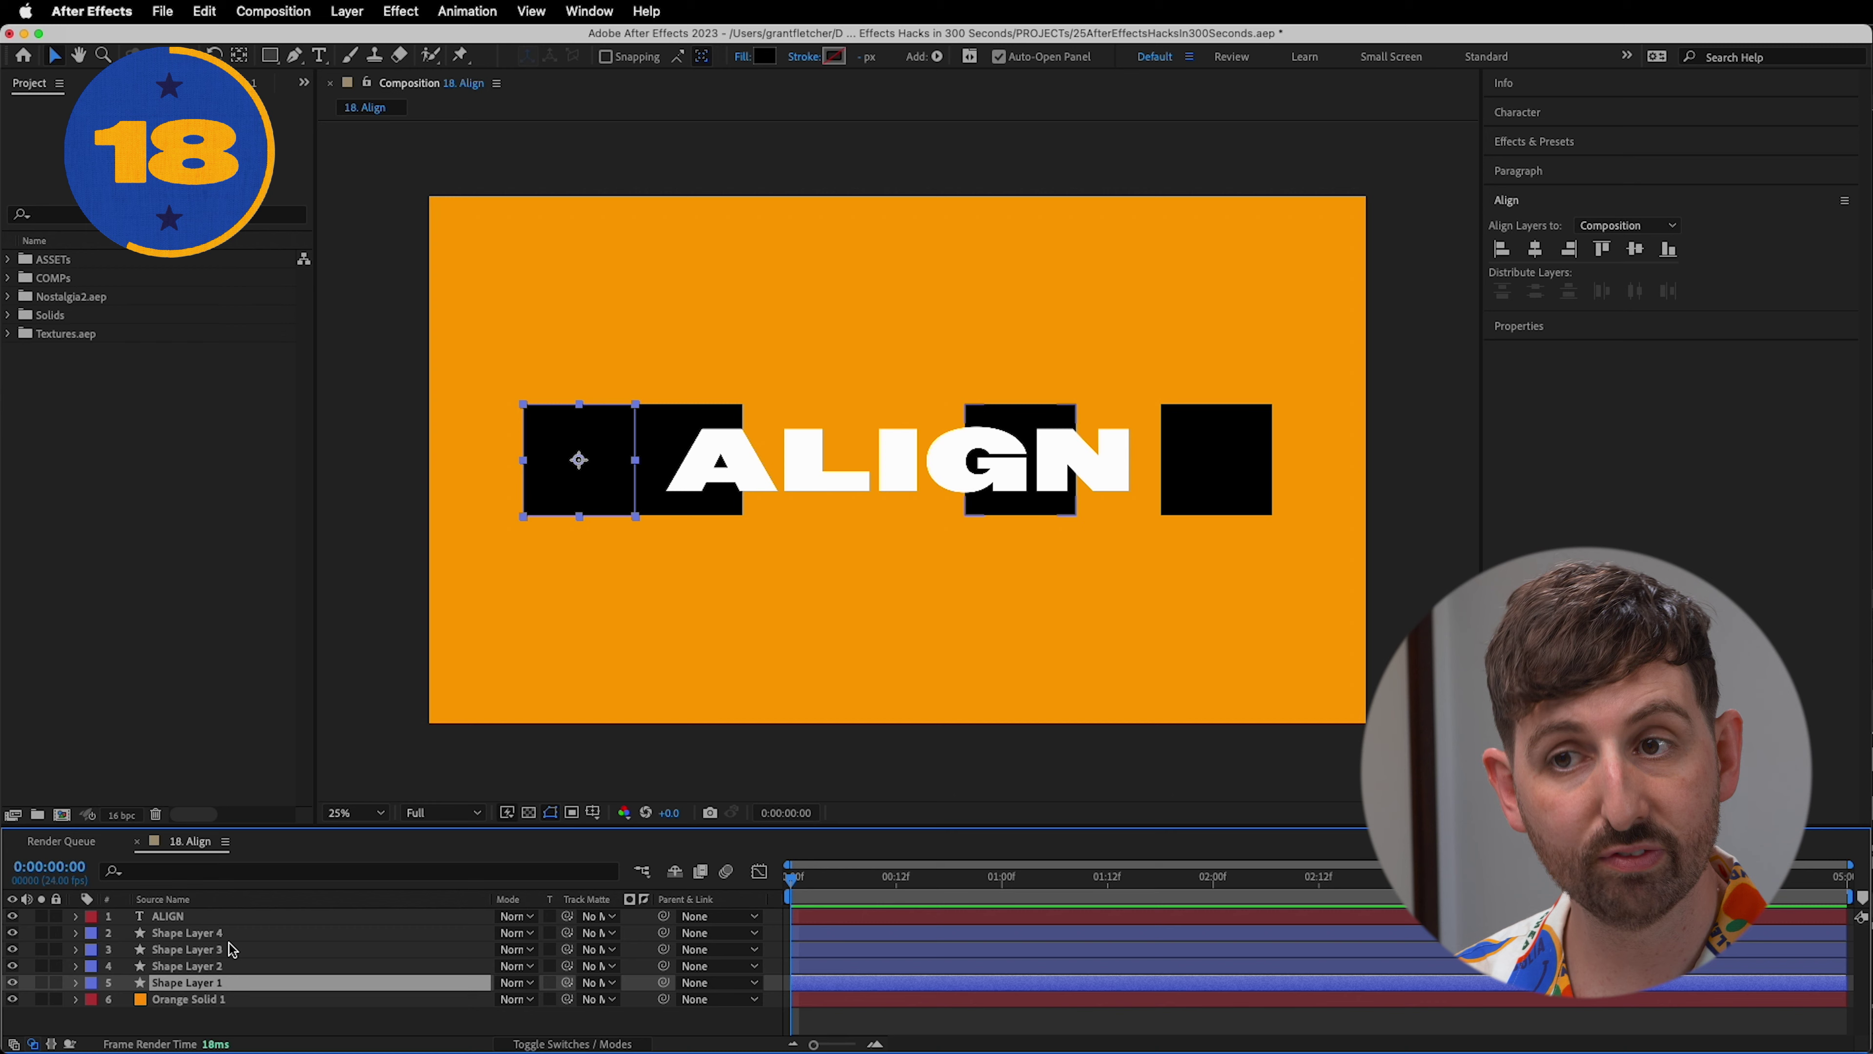
shift+click(233, 942)
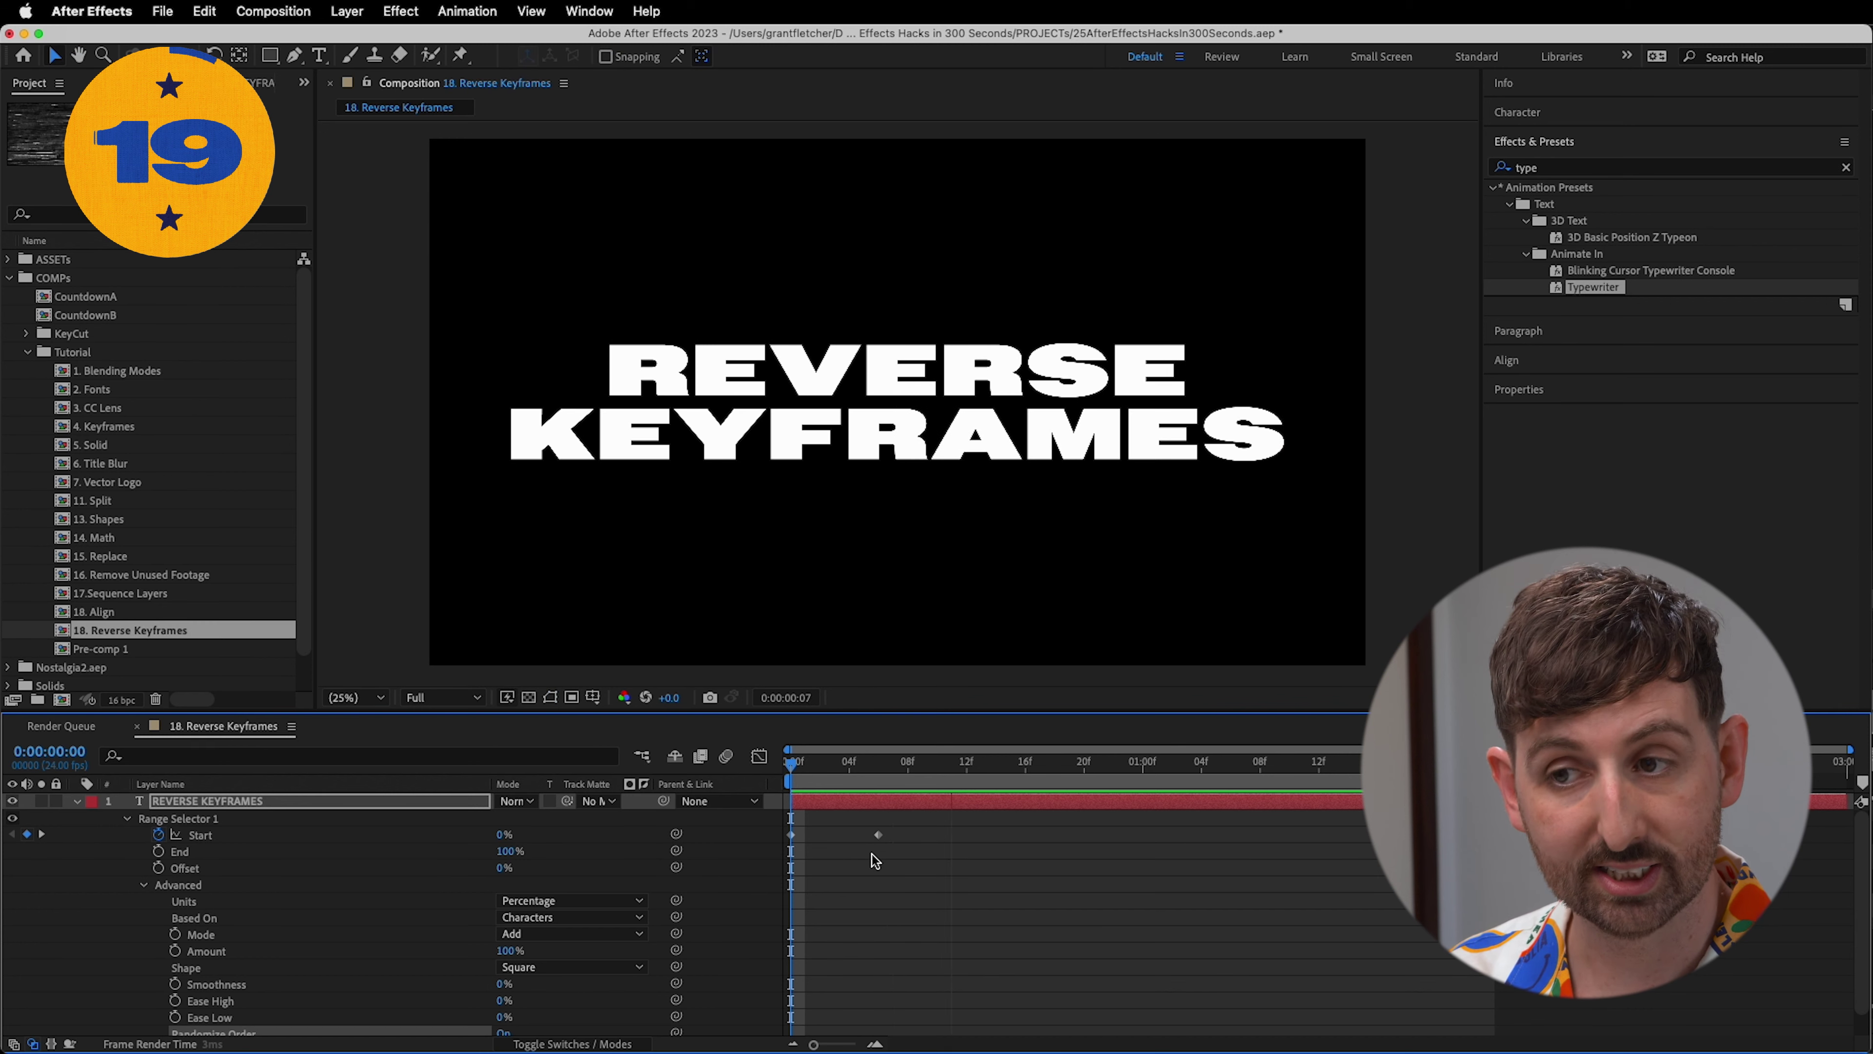
- Copy, paste and time-reverse the Start keyframes so REVERSE KEYFRAMES types on then off
drag(877, 835, 908, 834)
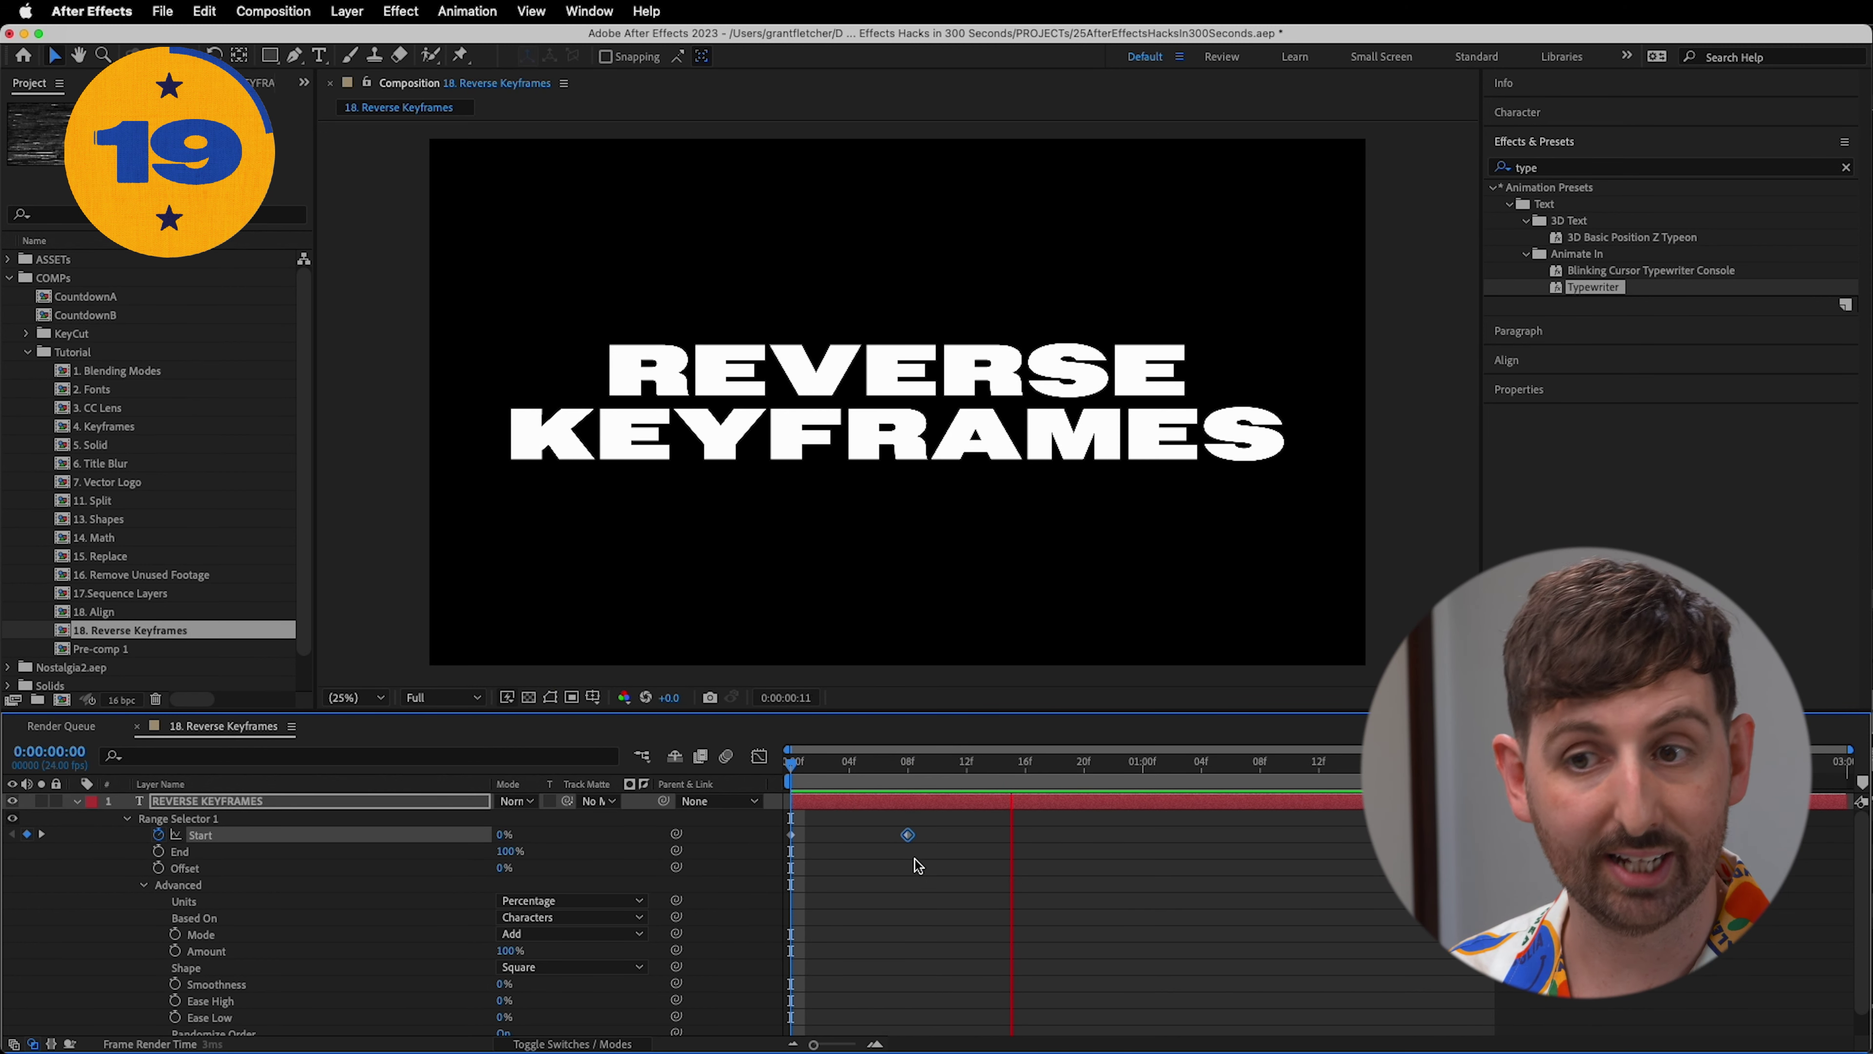
drag(1018, 822, 764, 868)
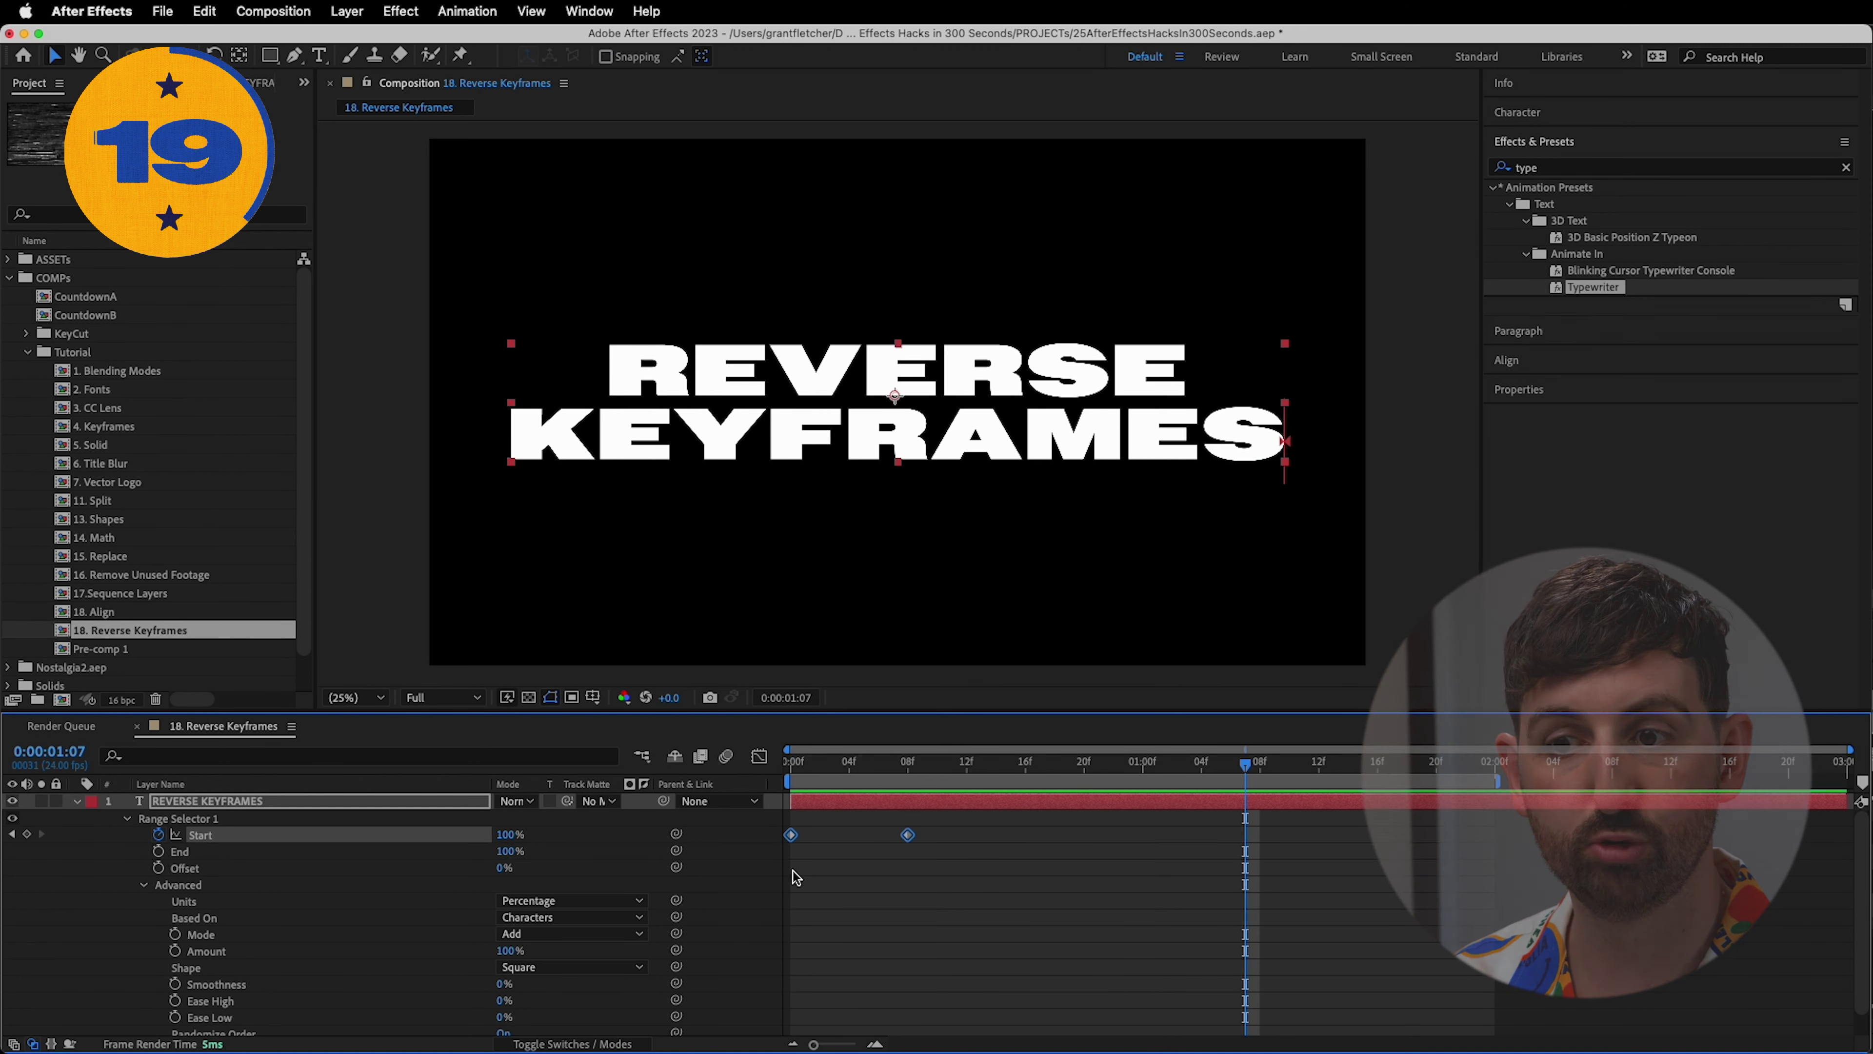
key(super+c)
key(super+v)
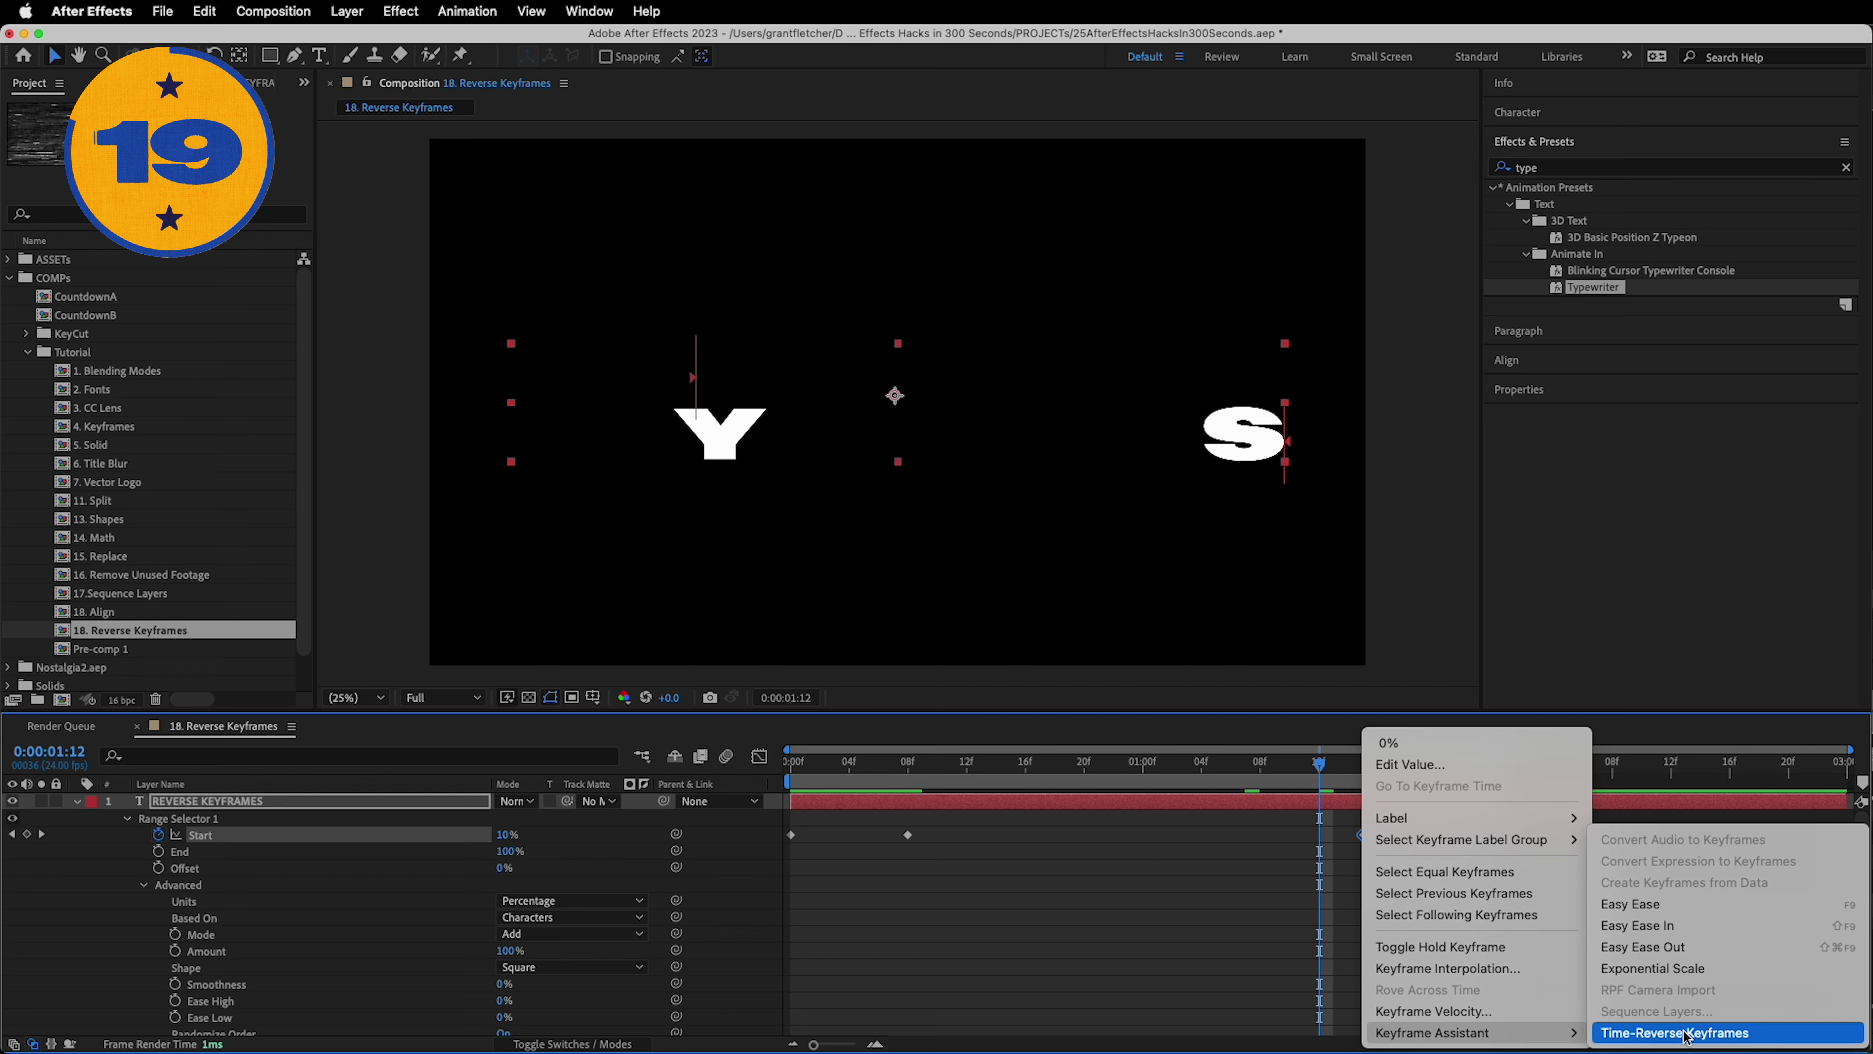
click(1685, 1033)
key(space)
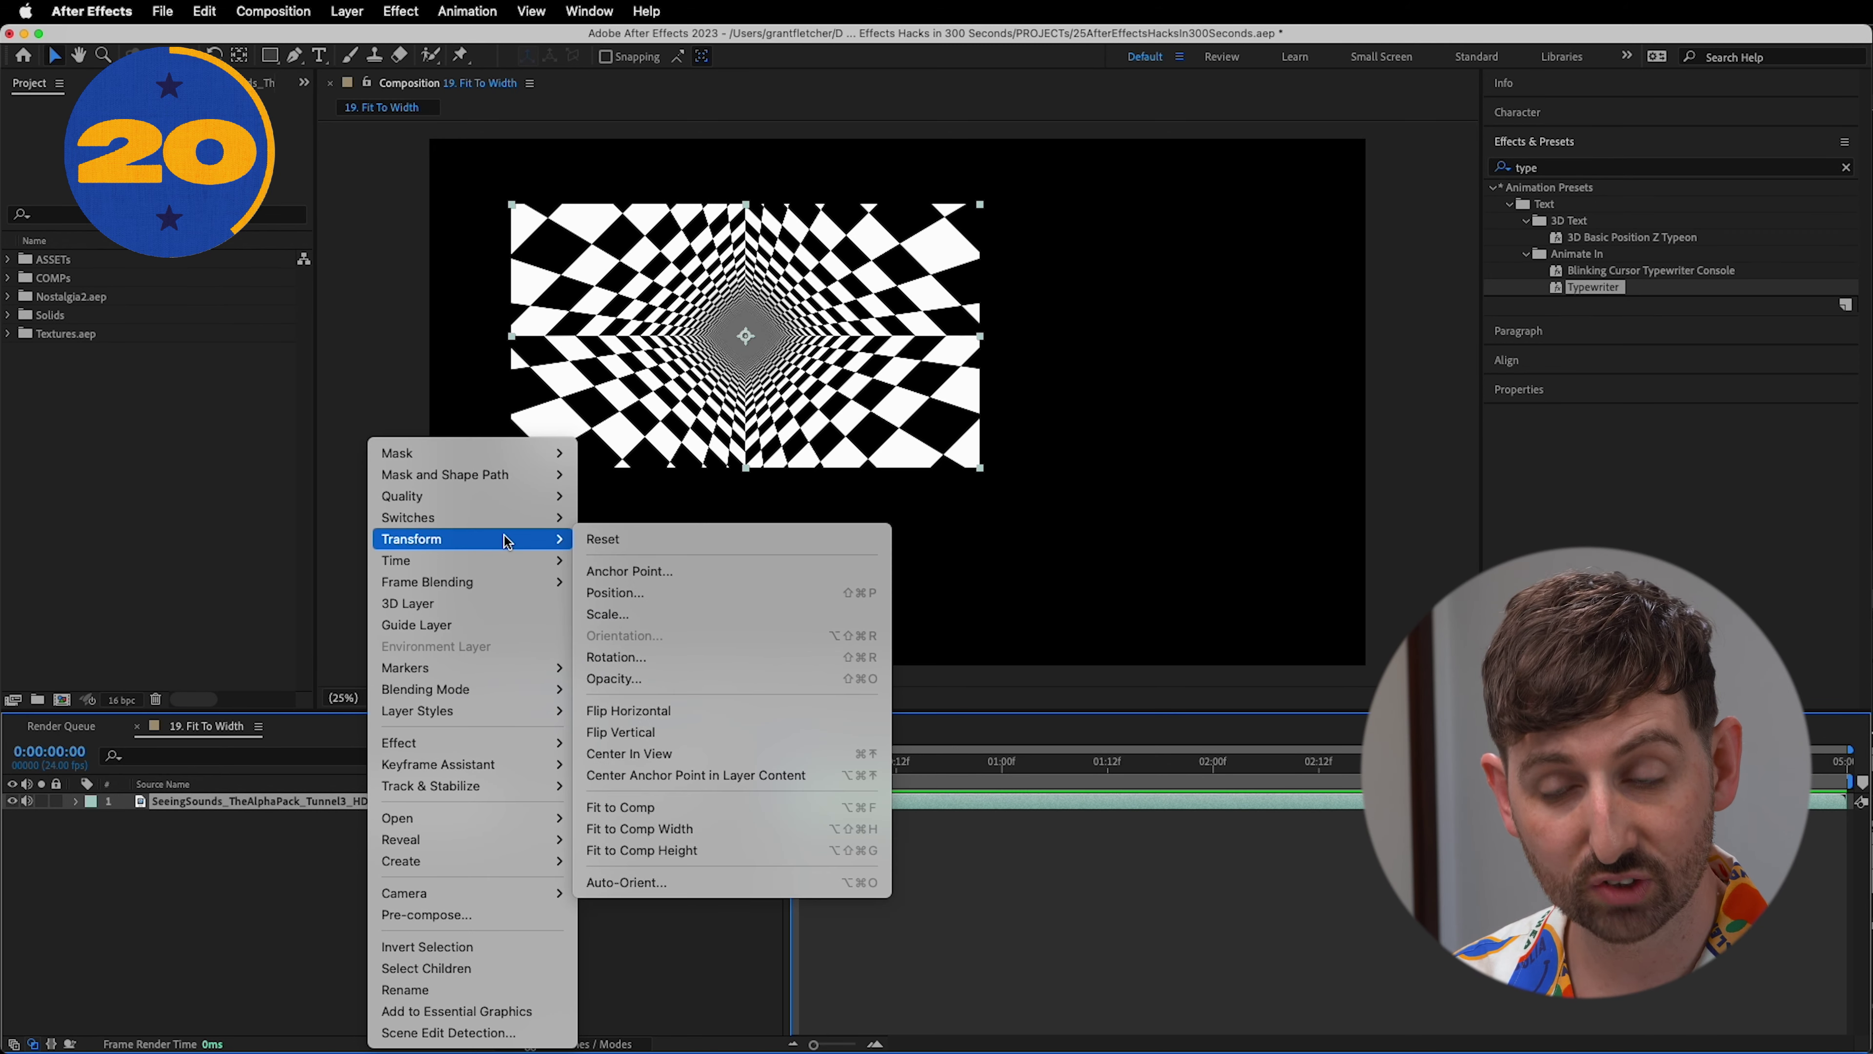
- Apply Transform > Fit to Comp to the checkered tunnel layer
click(718, 811)
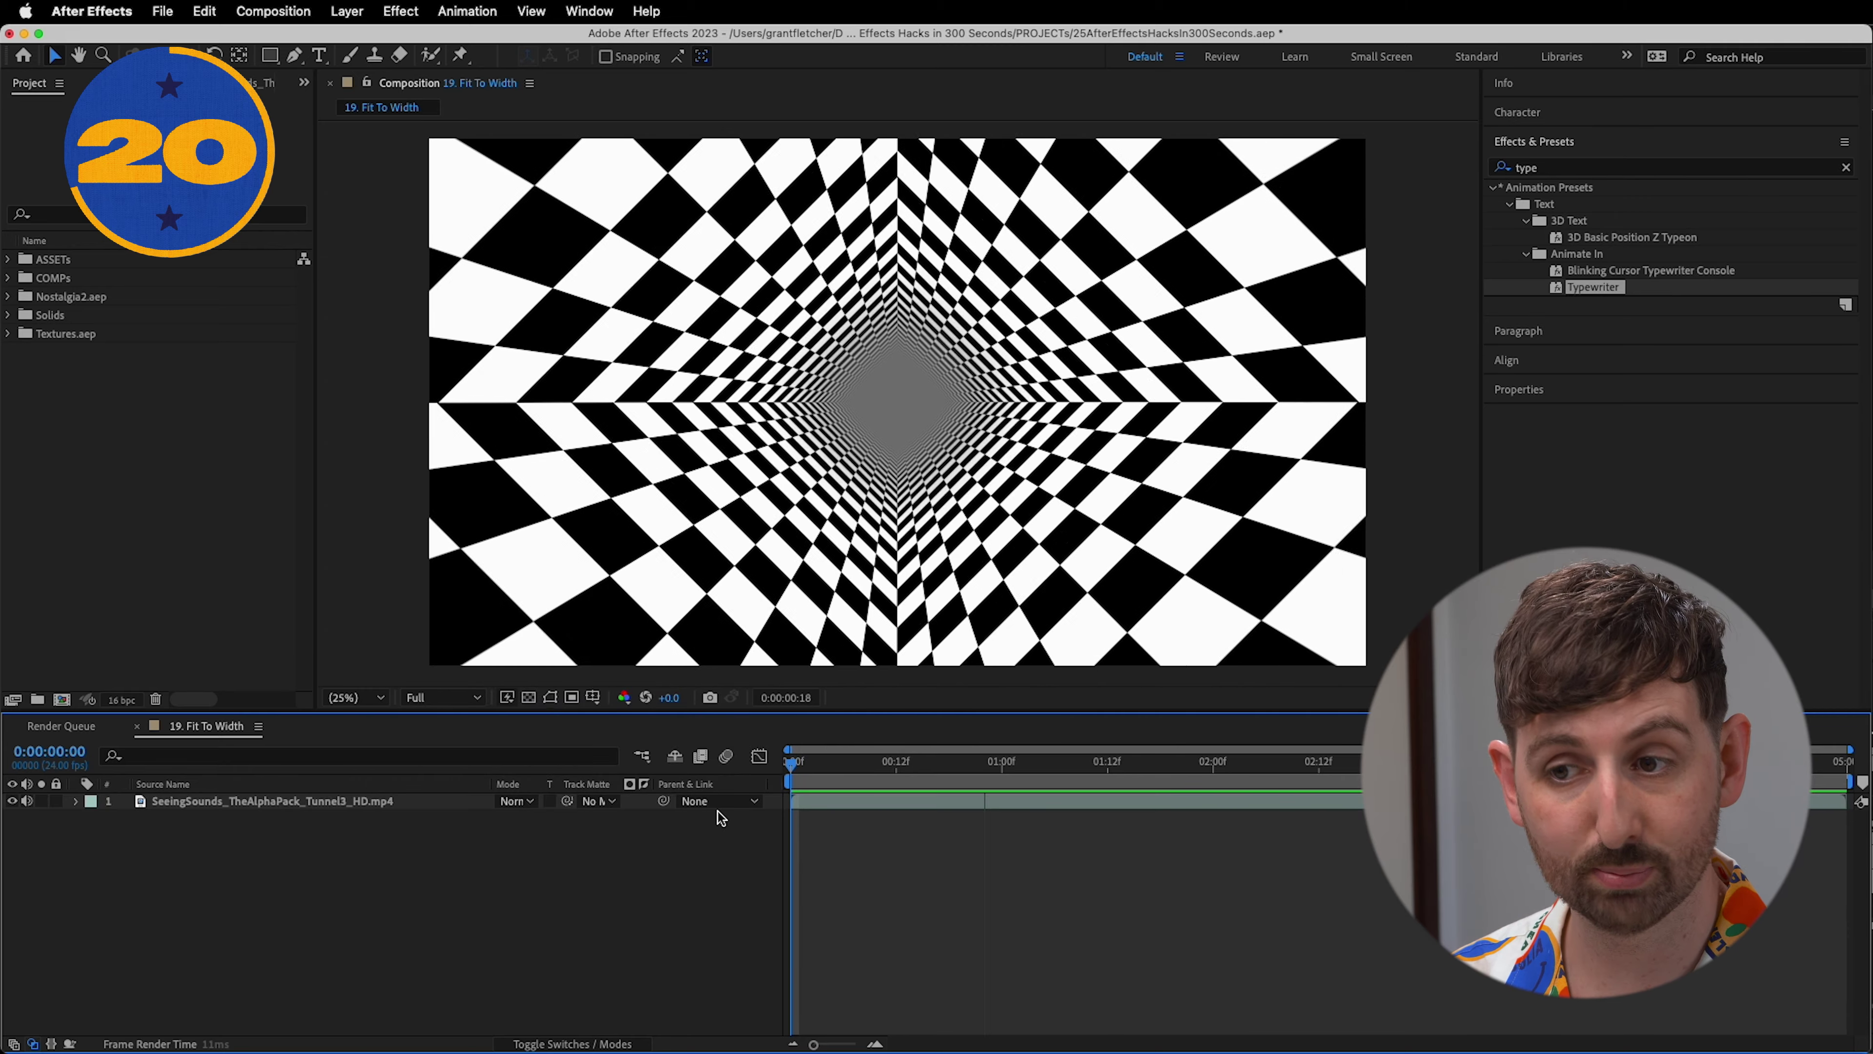